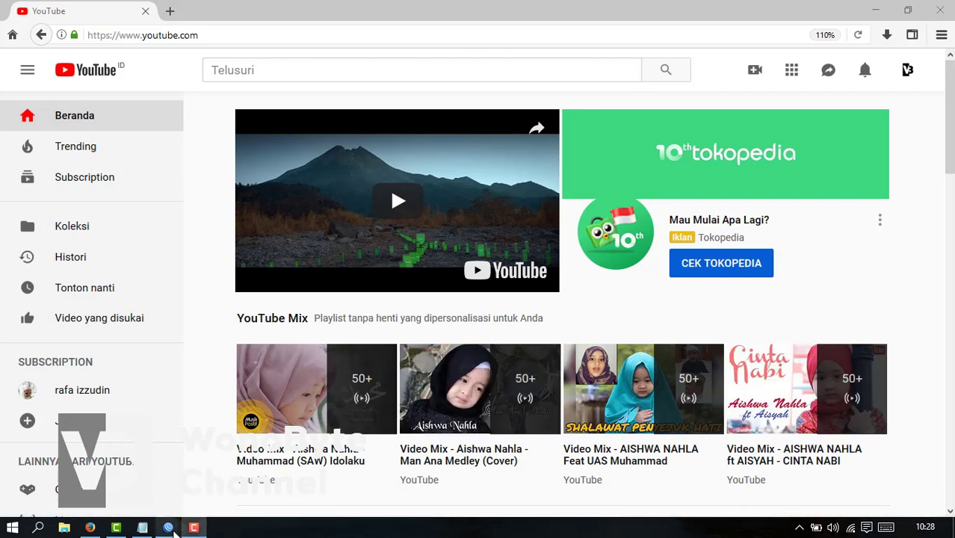
- Switch to WinBox, close the SXTsq 5 router session and bring up the hAP router session
mouse_move(172, 529)
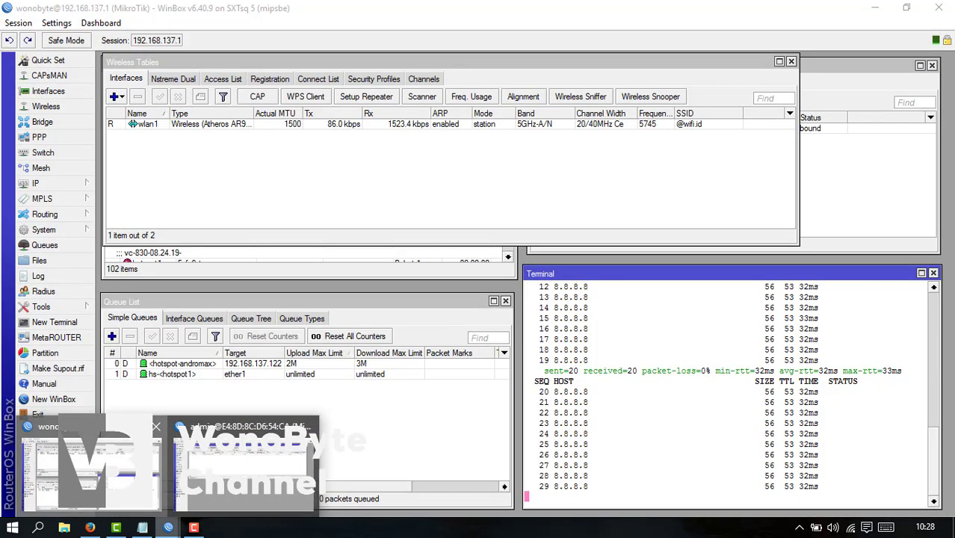
left_click(150, 478)
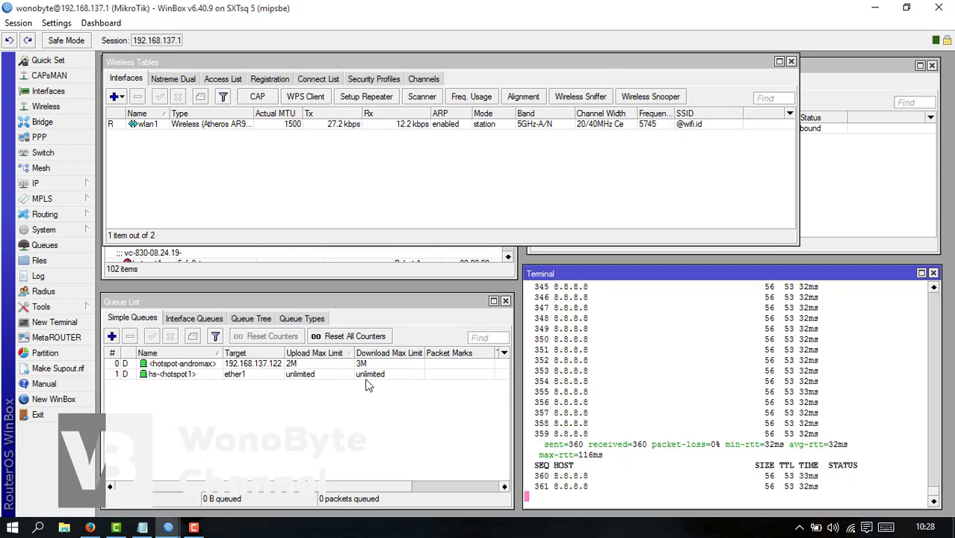
left_click(366, 304)
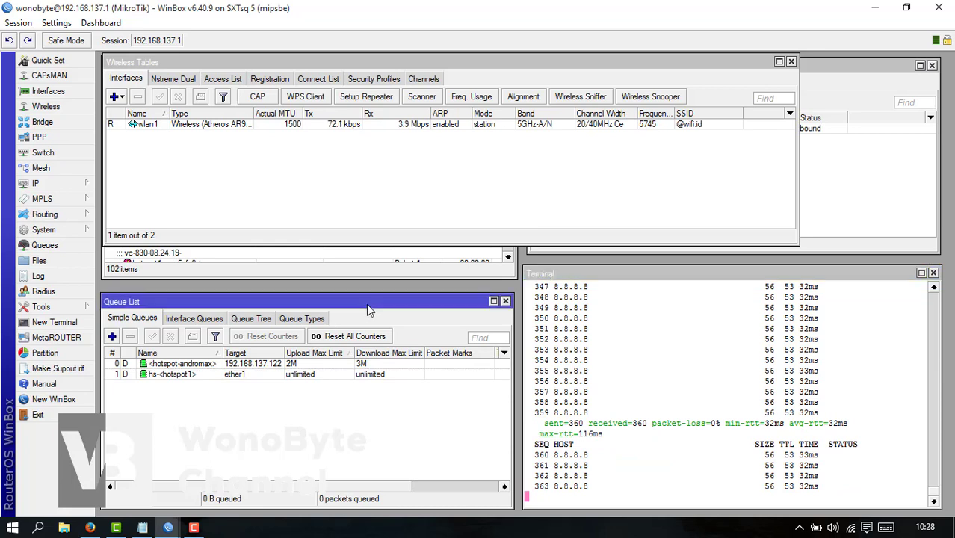
left_click(939, 8)
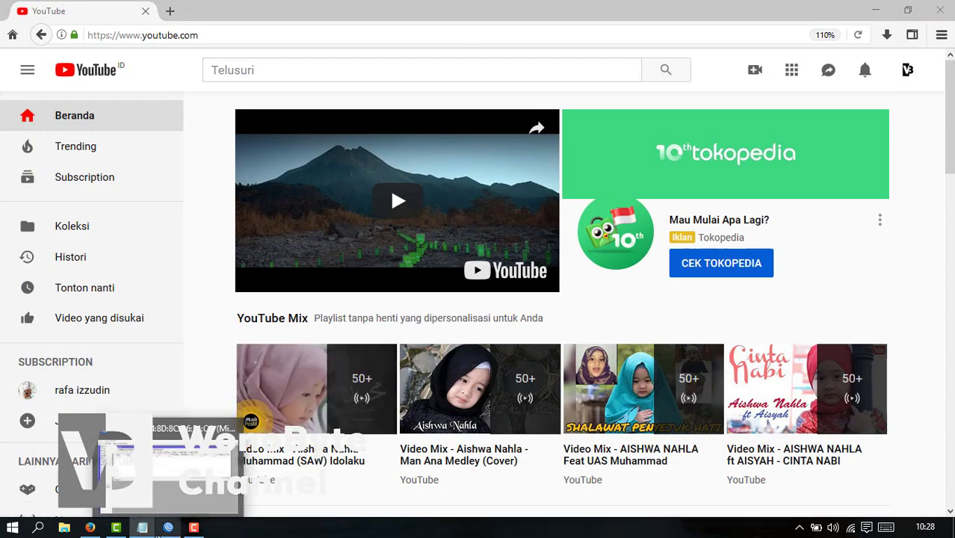
left_click(168, 528)
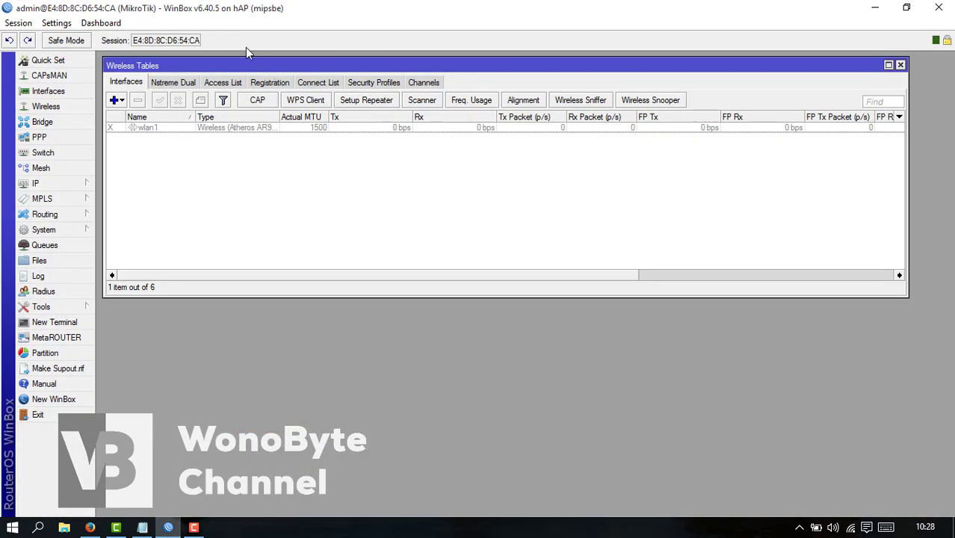
- Check the router's system resources for its board name and RouterOS version
left_click(65, 233)
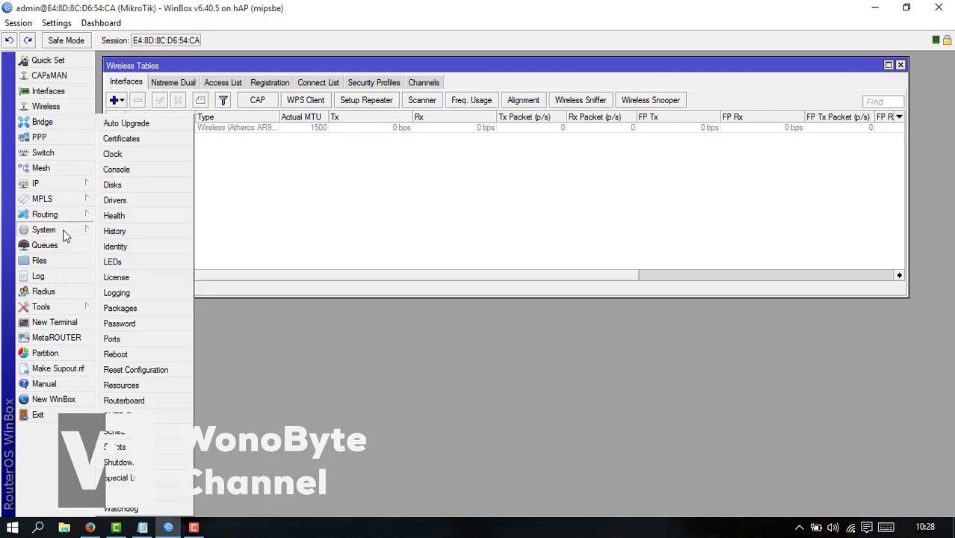
left_click(122, 385)
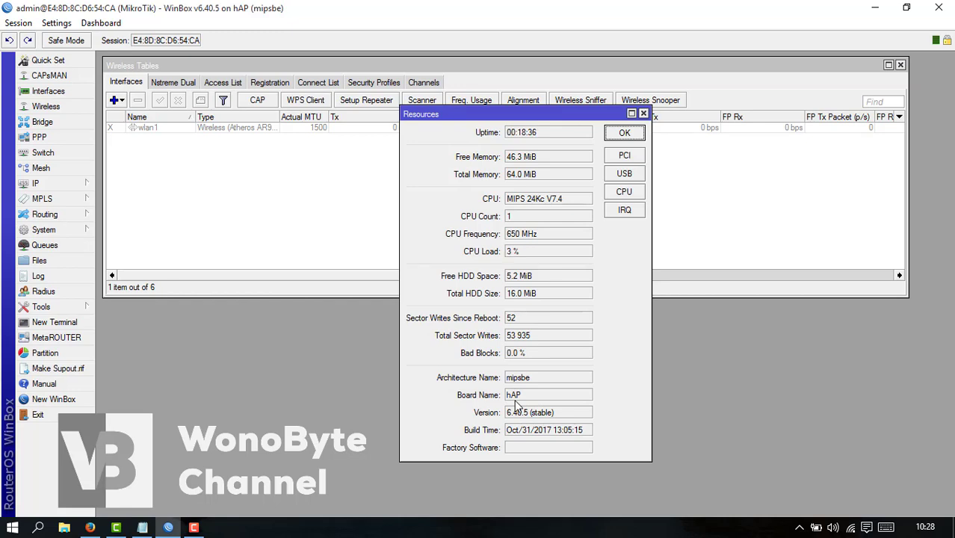
left_click(624, 133)
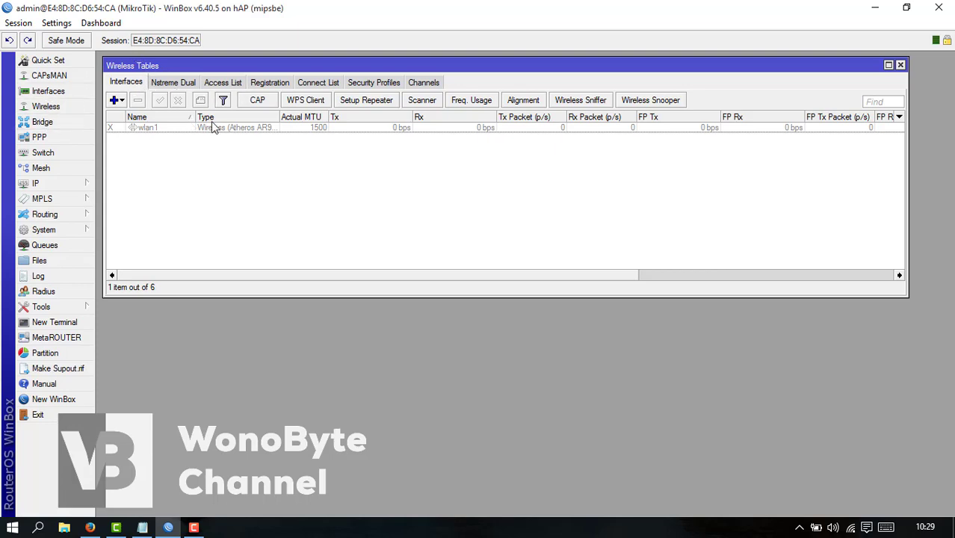
- Enable the wlan1 wireless interface and apply a changed MAC address to it
left_click(279, 130)
left_click(159, 100)
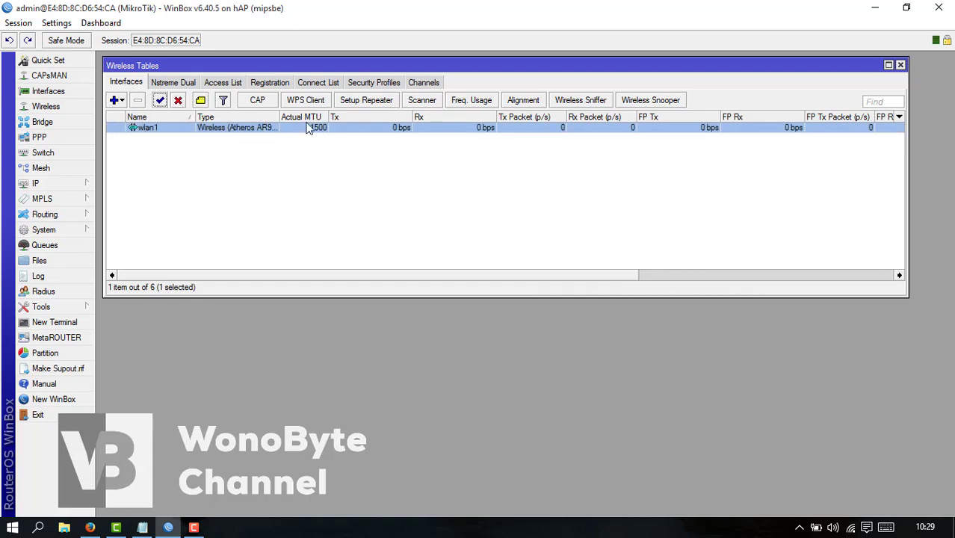
double_click(250, 132)
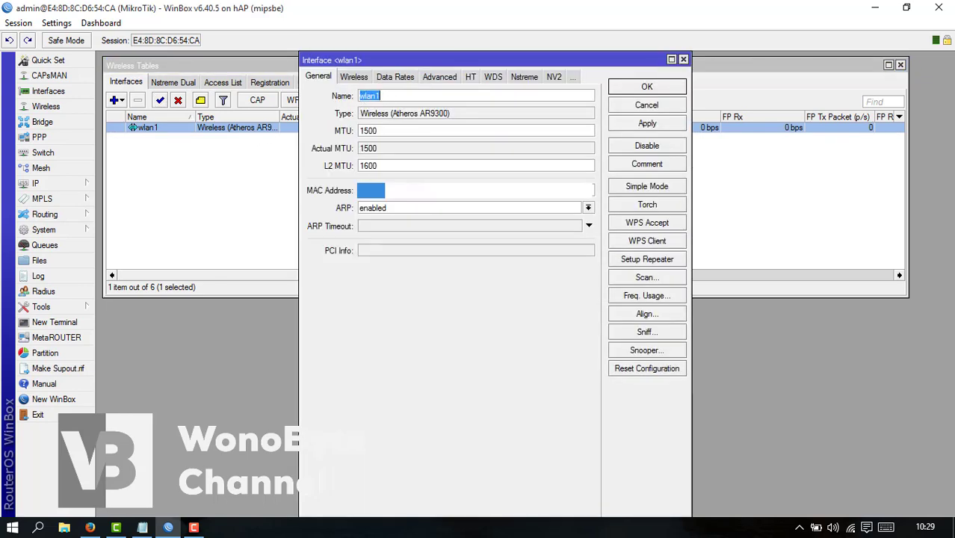
left_click(374, 190)
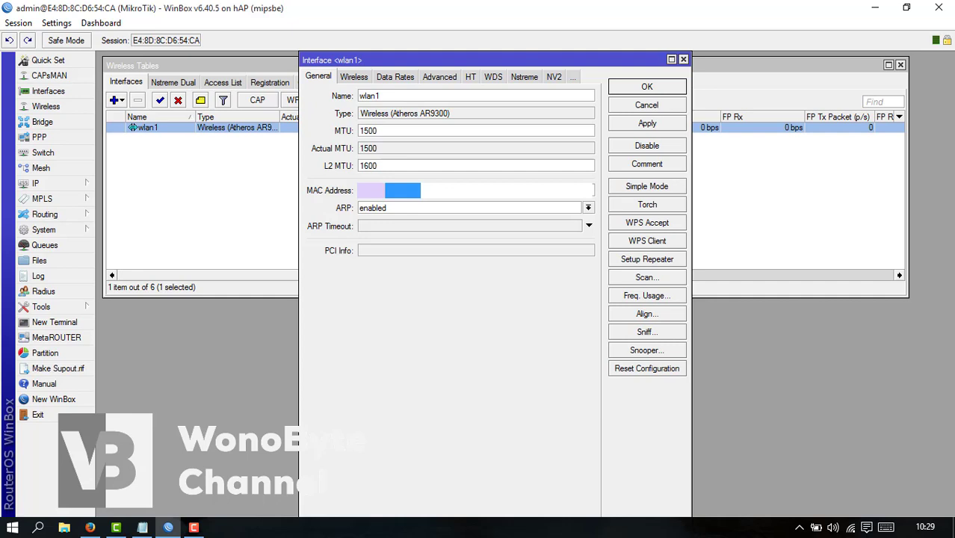
key("BackSpace")
left_click(616, 130)
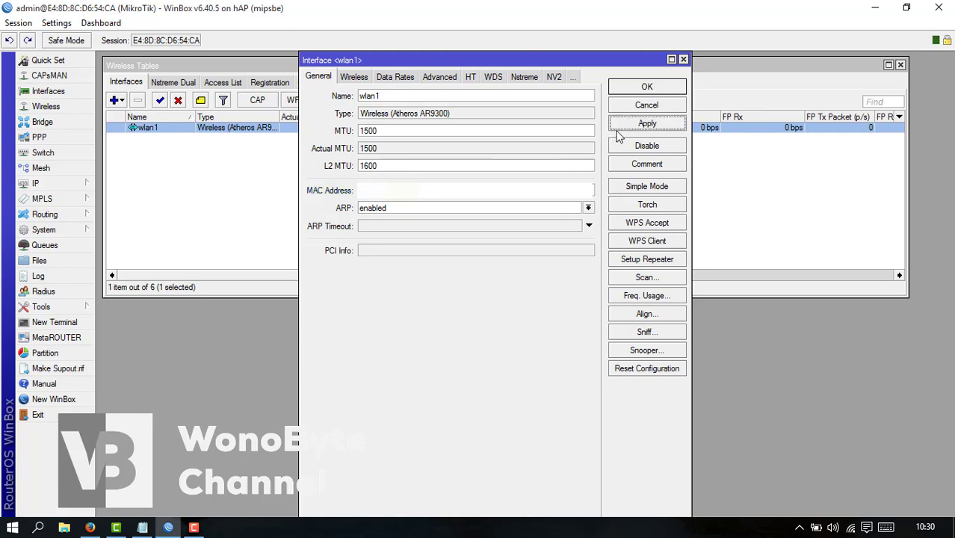
left_click(354, 77)
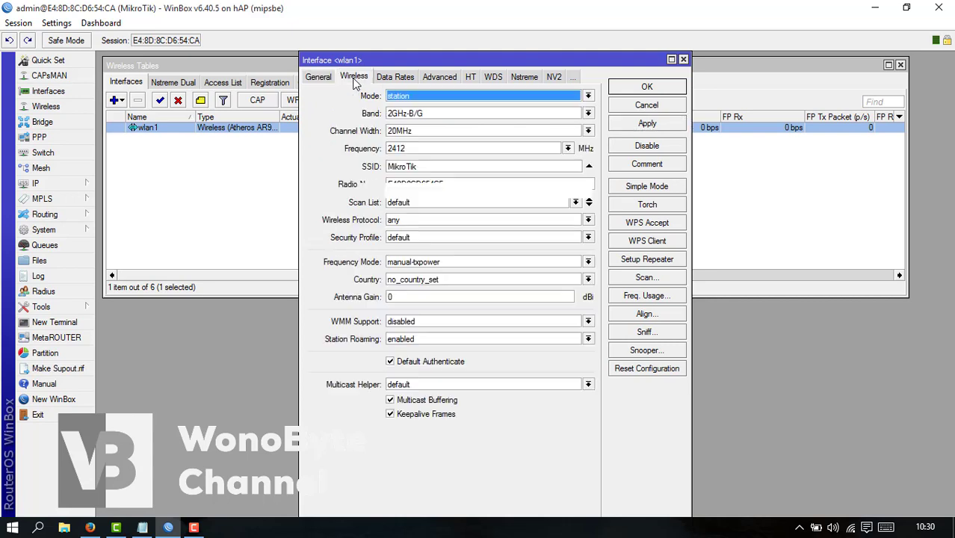
left_click(683, 59)
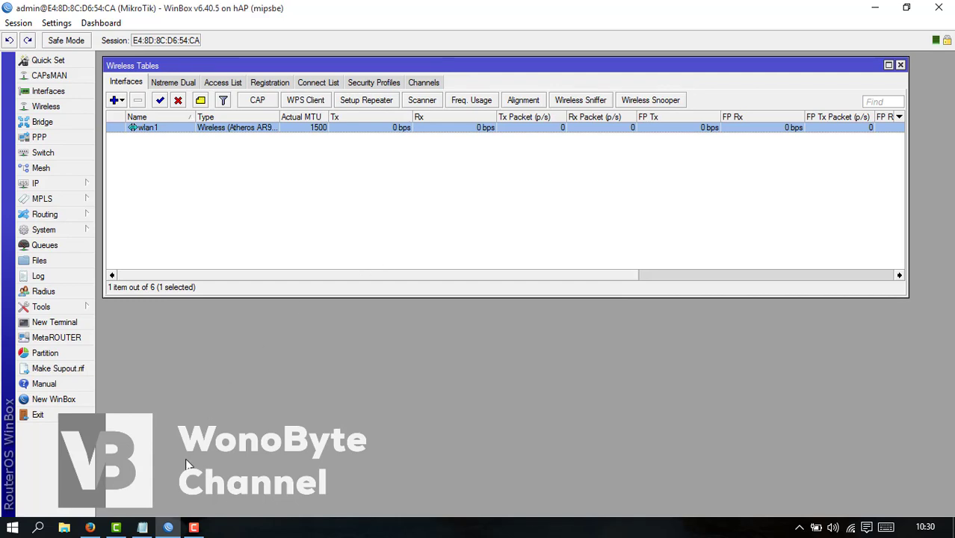
- Copy the seamless account username from the Notepad file and start a new wireless security profile named seamless
left_click(144, 528)
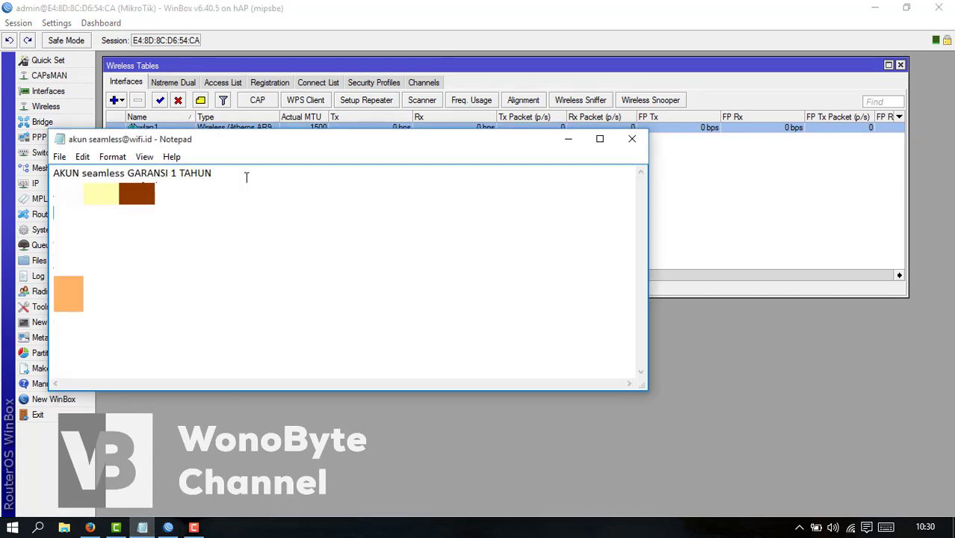
left_click_drag(97, 182, 53, 188)
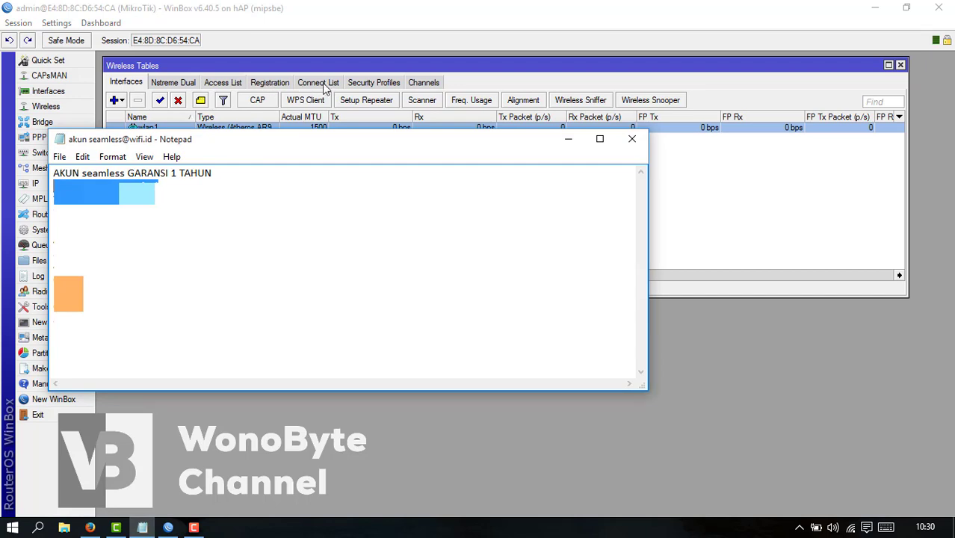
left_click(374, 84)
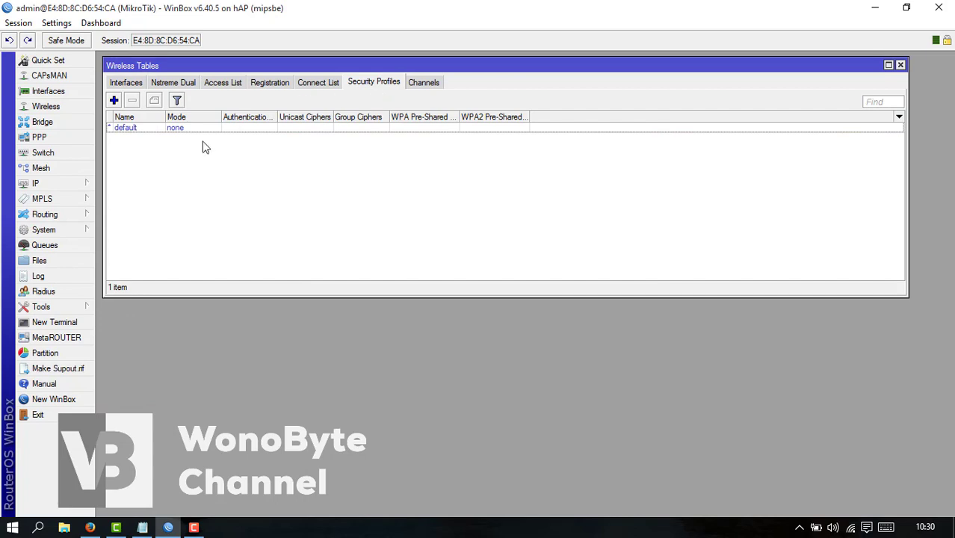
left_click(115, 101)
left_click(400, 165)
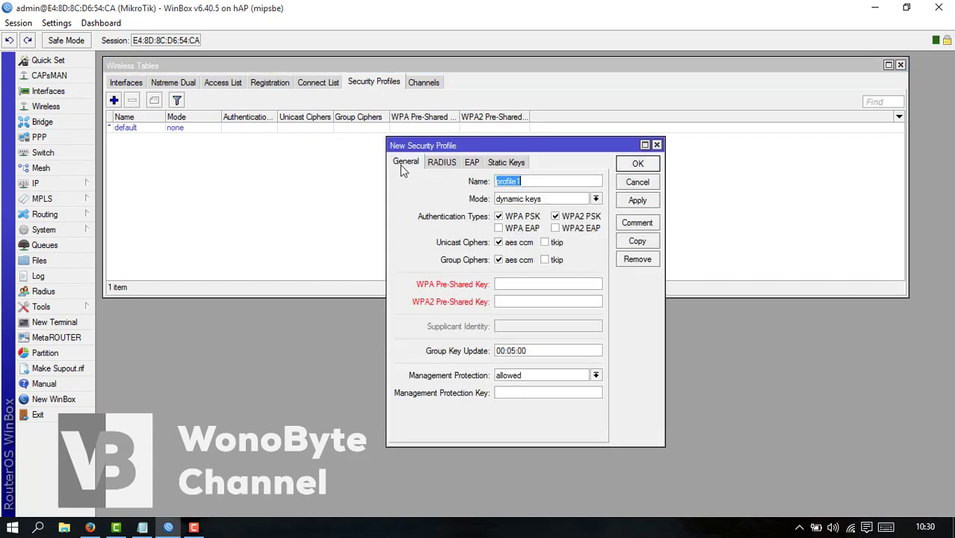
type("seamless")
- Allow only WPA EAP and WPA2 EAP authentication in the profile and paste the account username as supplicant identity
left_click(499, 228)
left_click(555, 229)
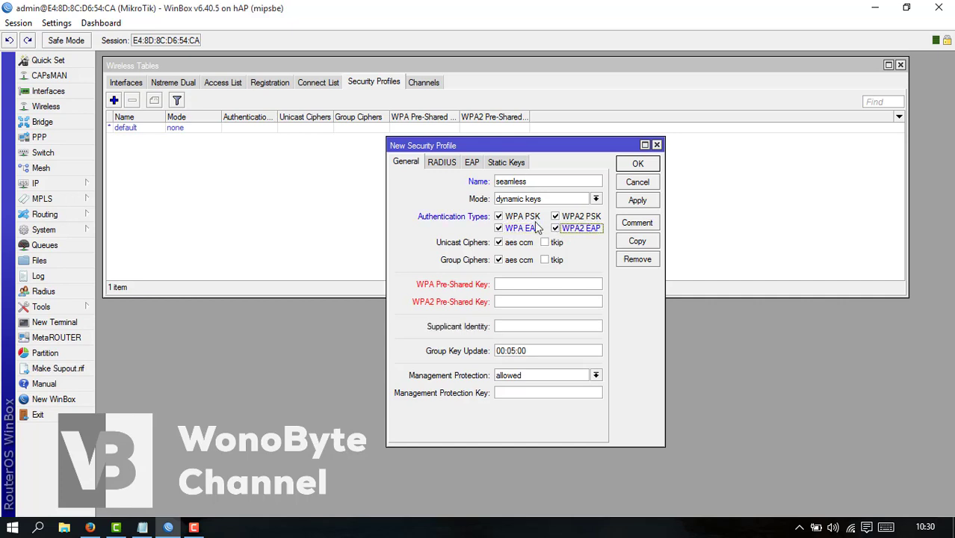
left_click(524, 217)
left_click(557, 216)
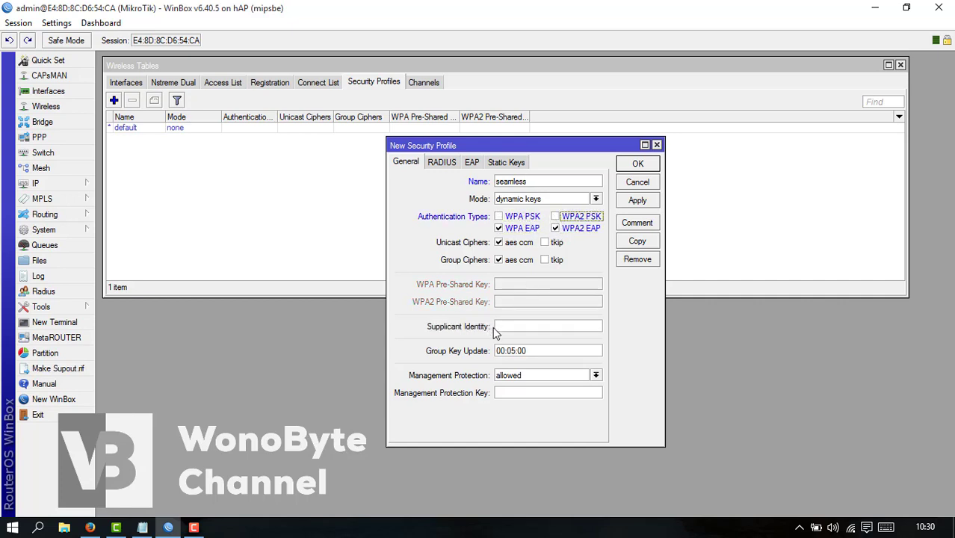
left_click(500, 327)
key("ctrl+v")
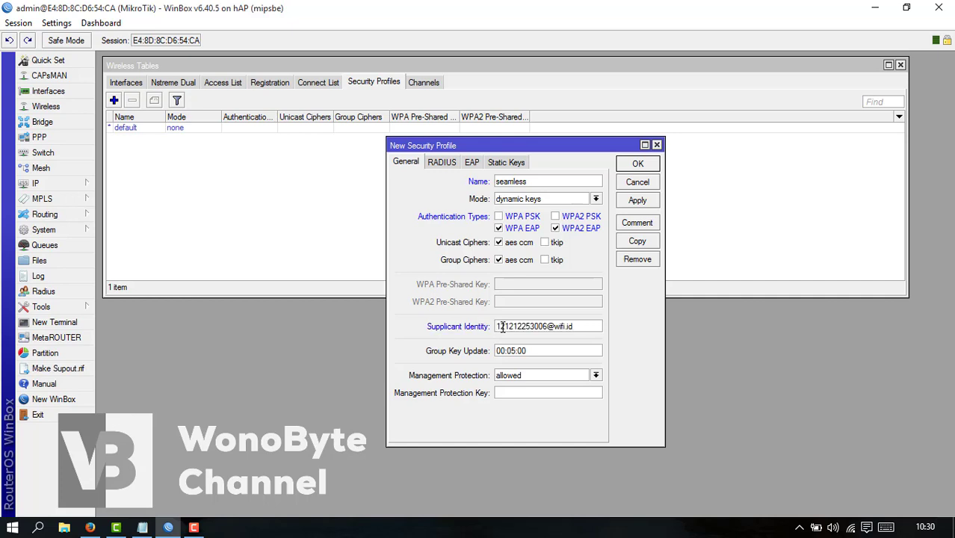
- Enable MAC Authentication and MAC Accounting in the security profile's RADIUS settings
left_click(444, 165)
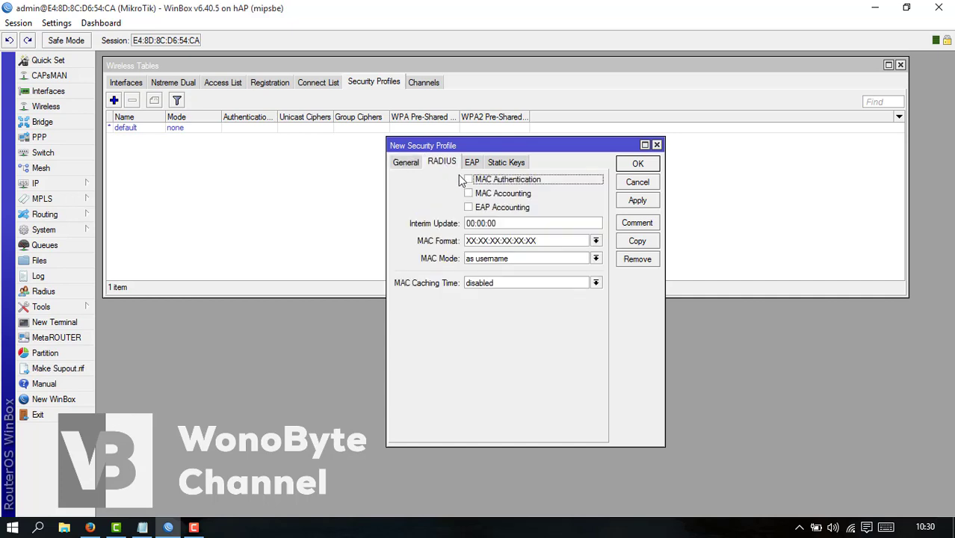
left_click(468, 180)
left_click(469, 194)
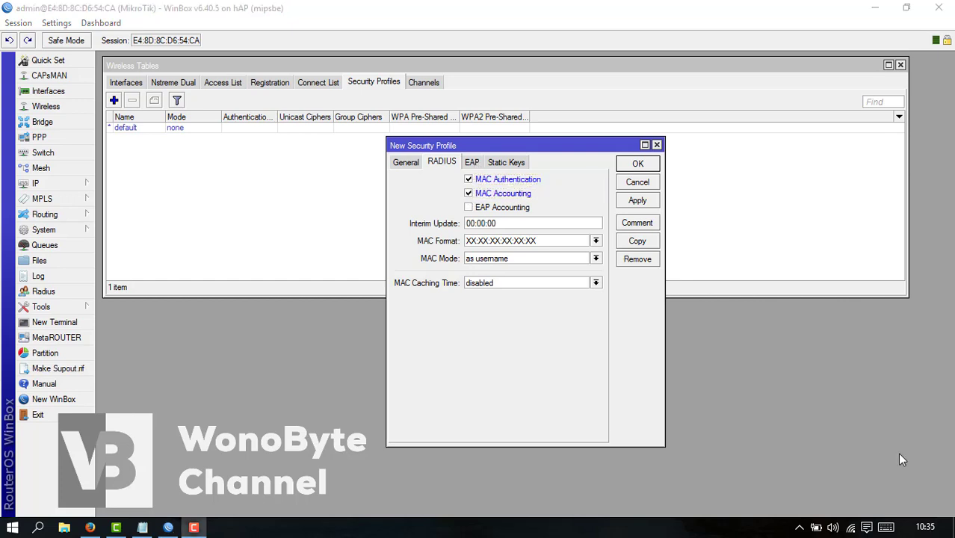
- Set the profile's EAP method to PEAP and its TLS mode to dont verify certificate
left_click(470, 164)
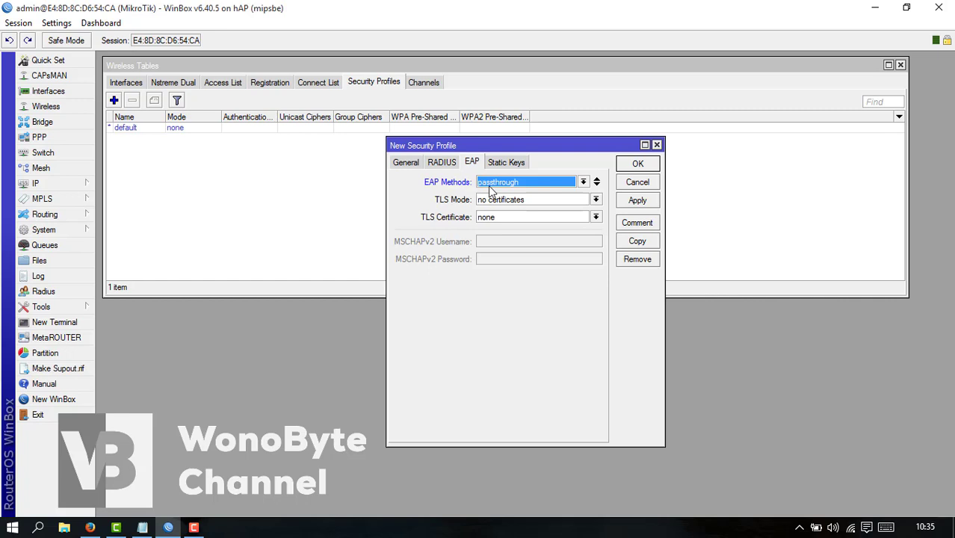
left_click(491, 185)
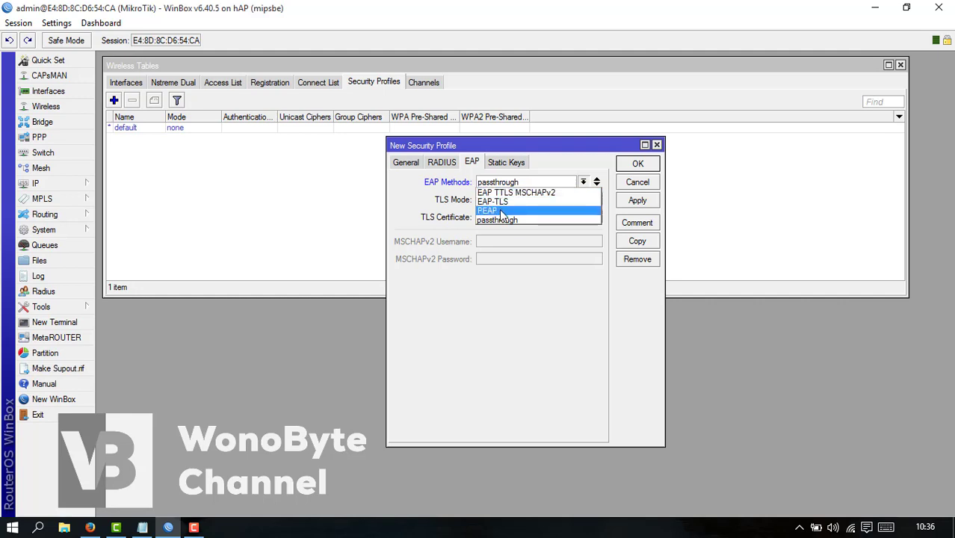
left_click(499, 210)
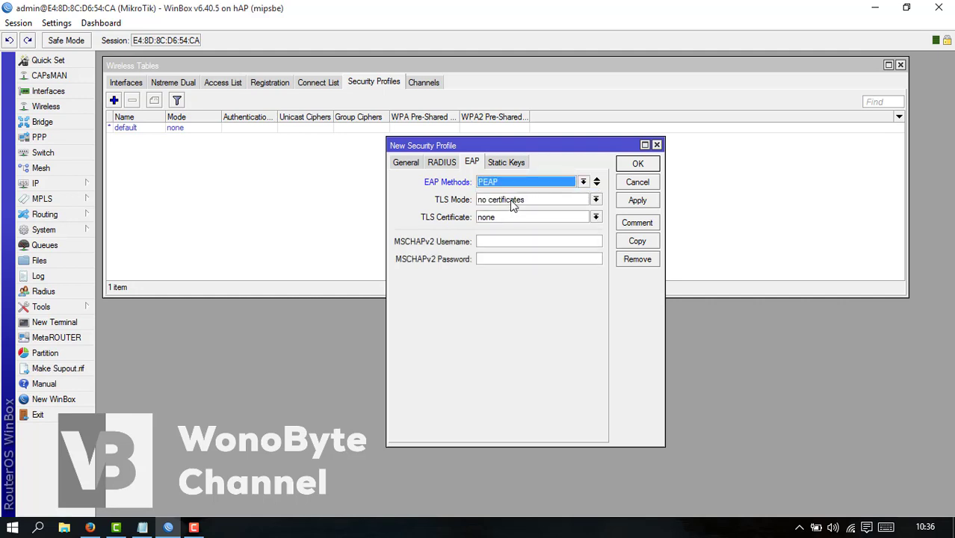
left_click(510, 200)
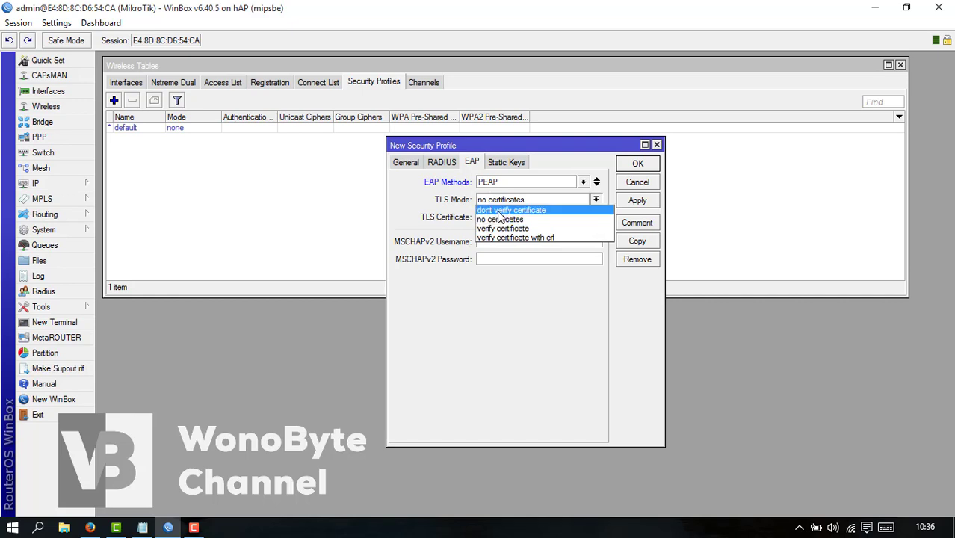
left_click(499, 213)
- Fill in the MSCHAPv2 username and the MSCHAPv2 password copied from the Notepad file, and save the security profile
left_click(497, 239)
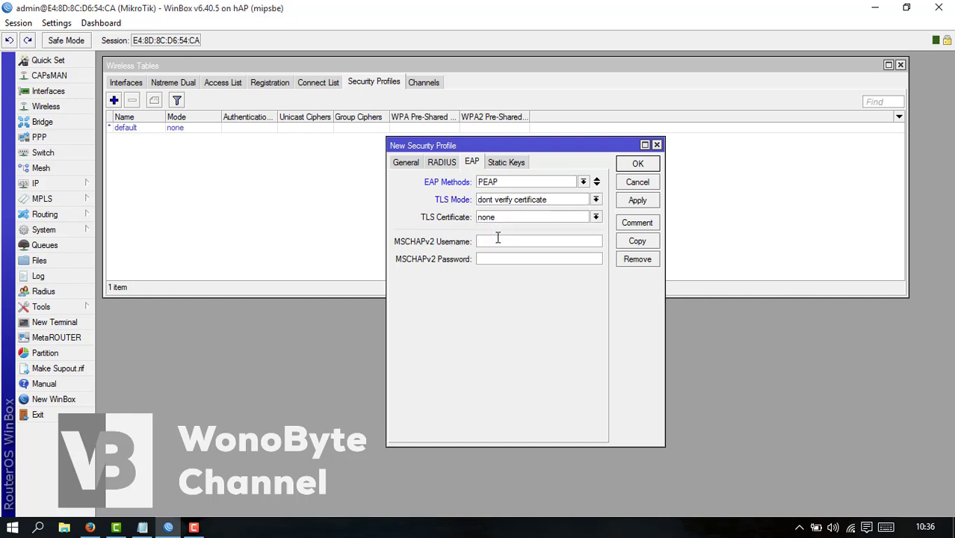
key("ctrl+v")
left_click(141, 527)
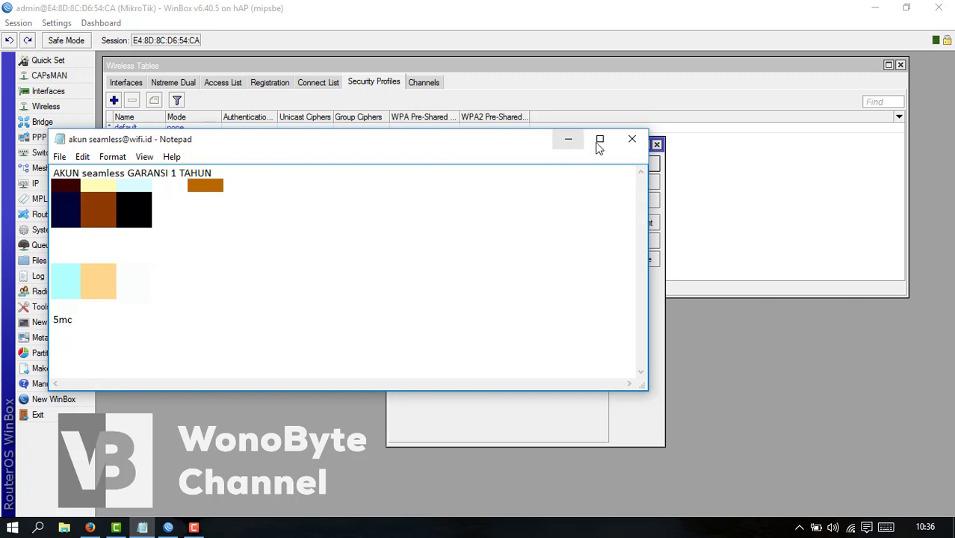
left_click(631, 139)
left_click(522, 260)
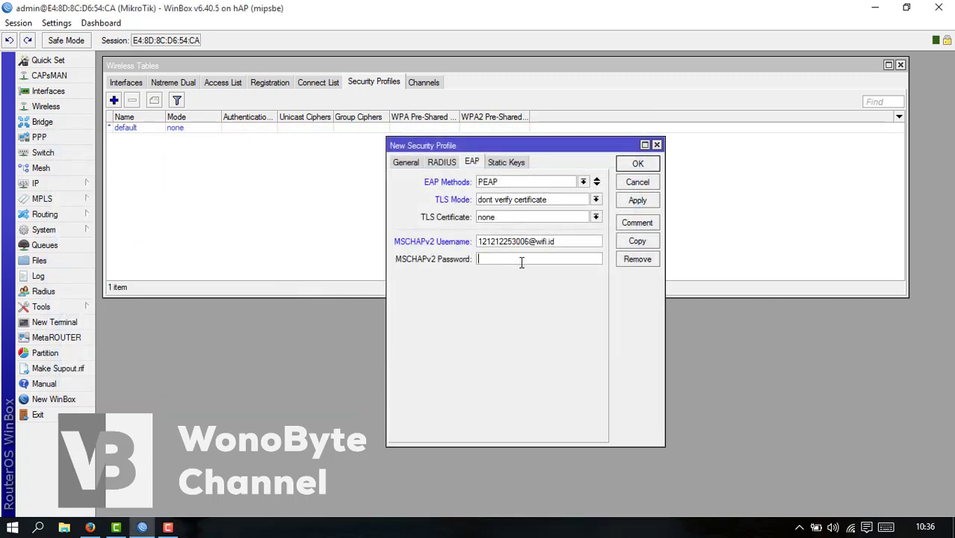
key("ctrl+v")
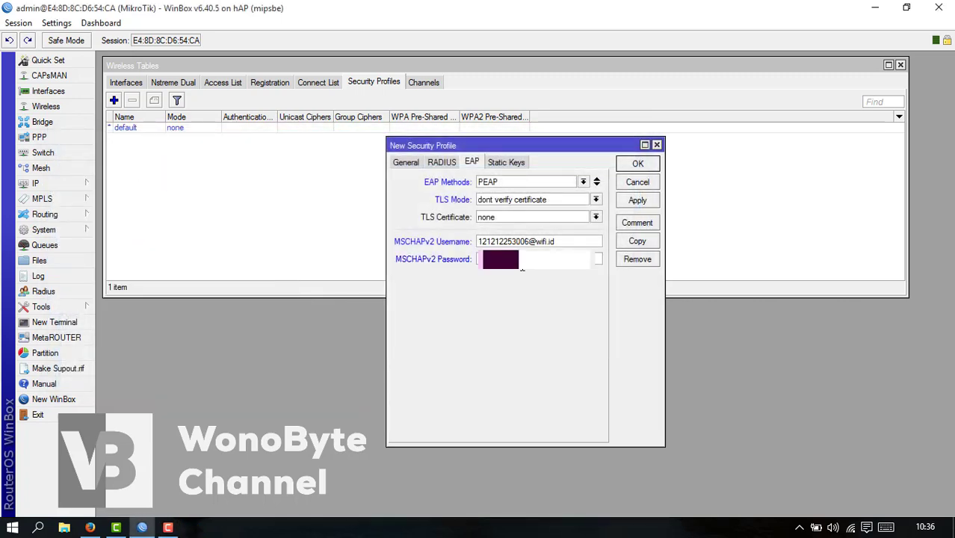
left_click(632, 201)
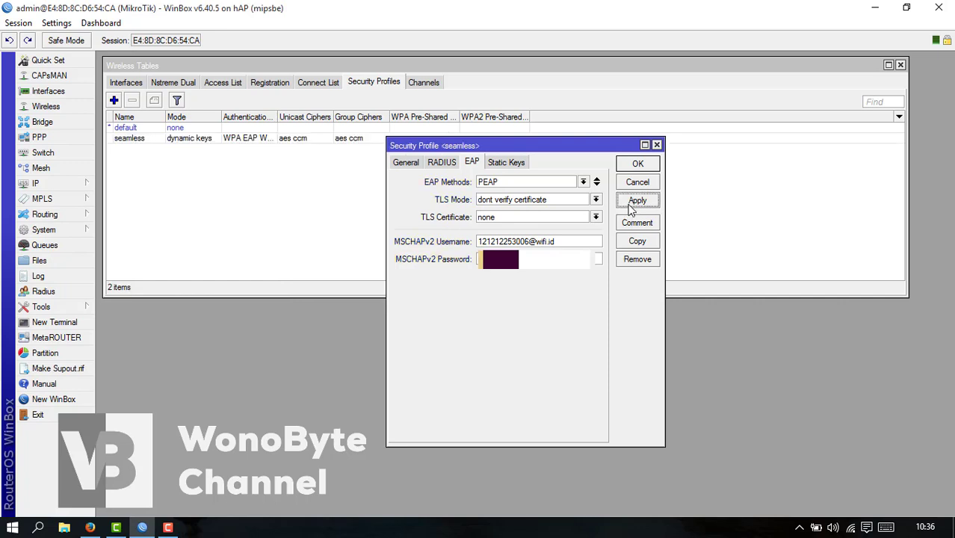
left_click(637, 165)
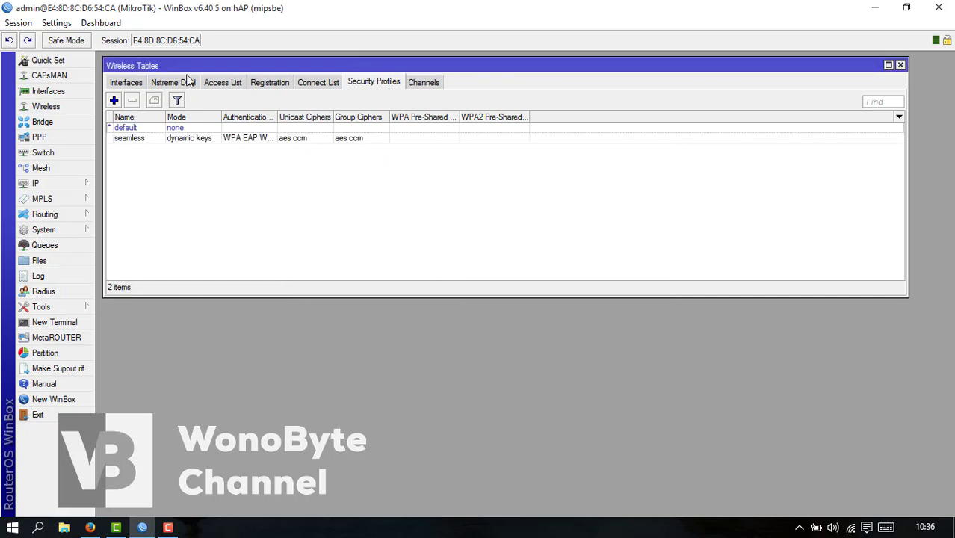
- Open the wlan1 wireless interface, set its country to australia and apply the change
left_click(128, 83)
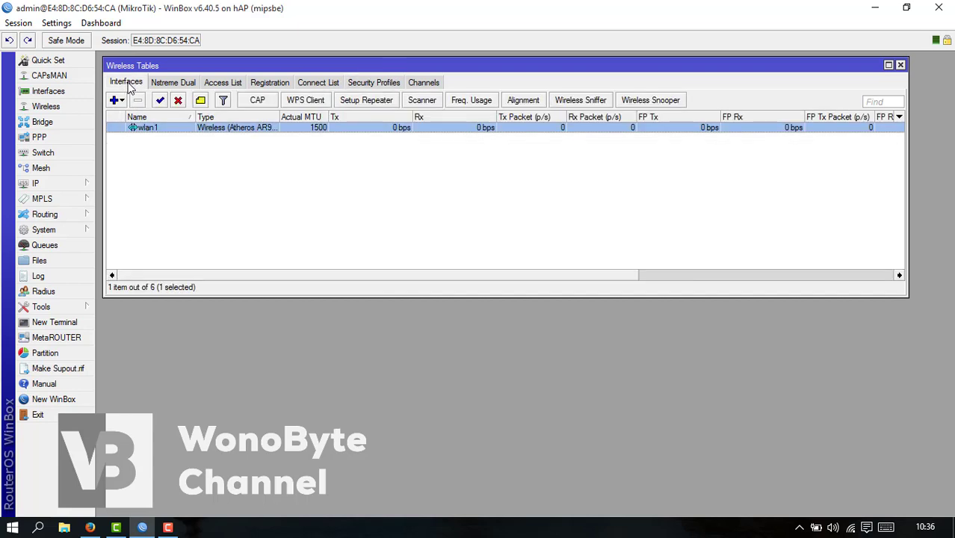
double_click(219, 131)
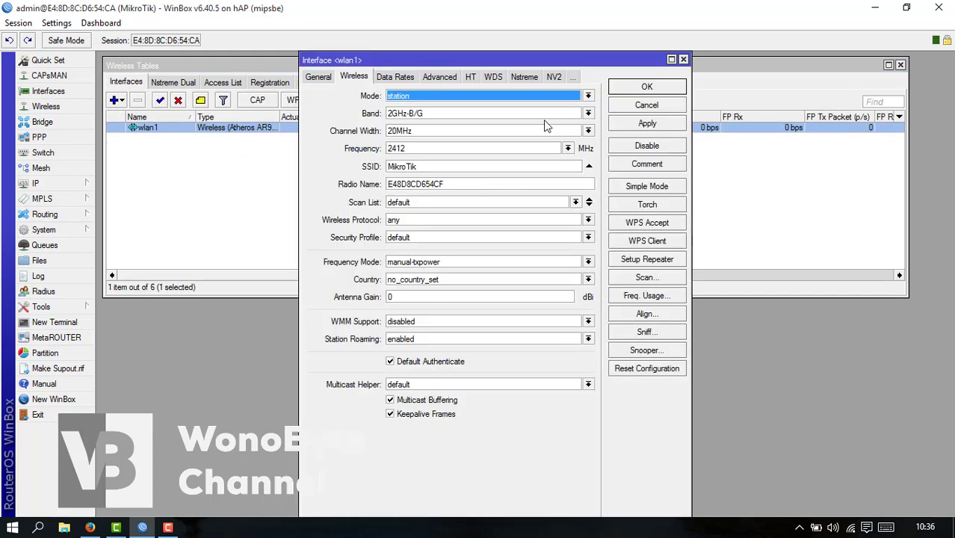
left_click(545, 282)
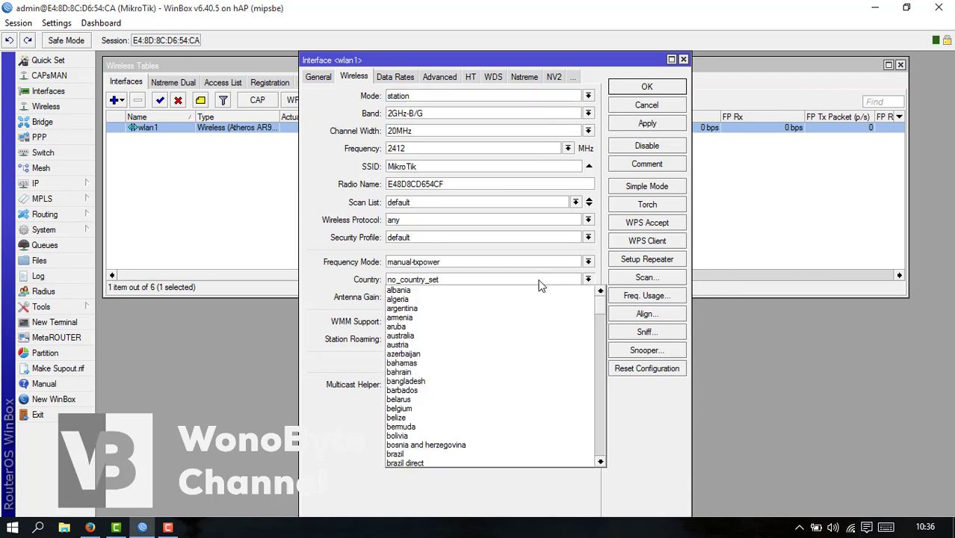
left_click(419, 336)
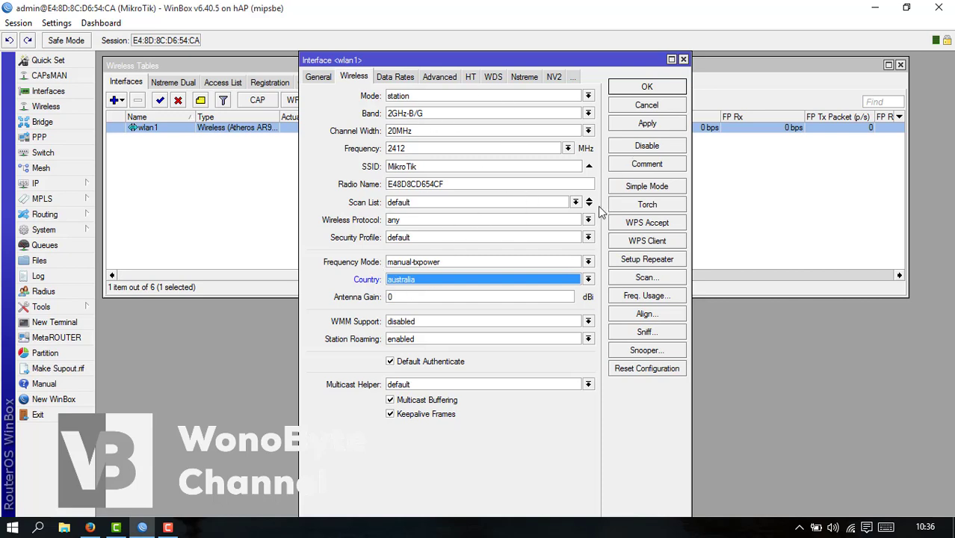
left_click(657, 124)
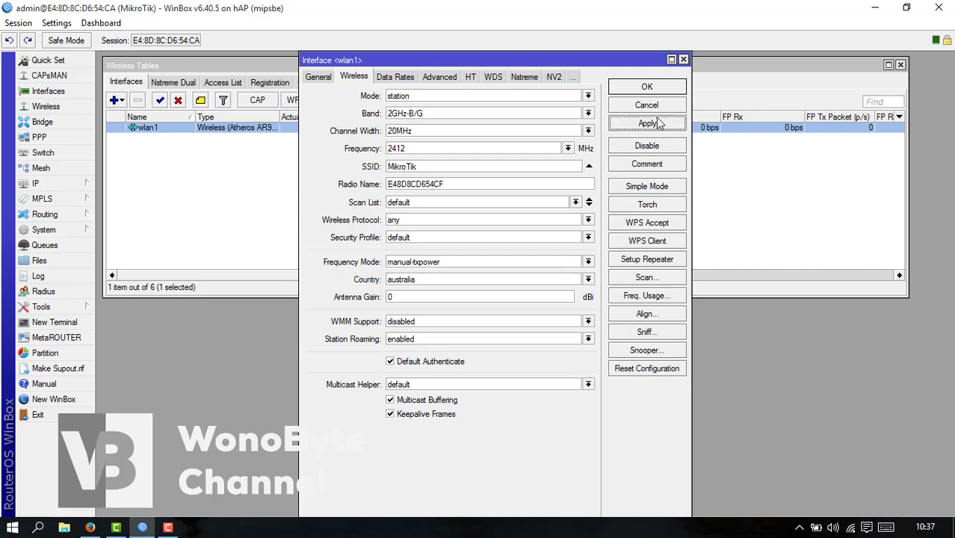
left_click(632, 280)
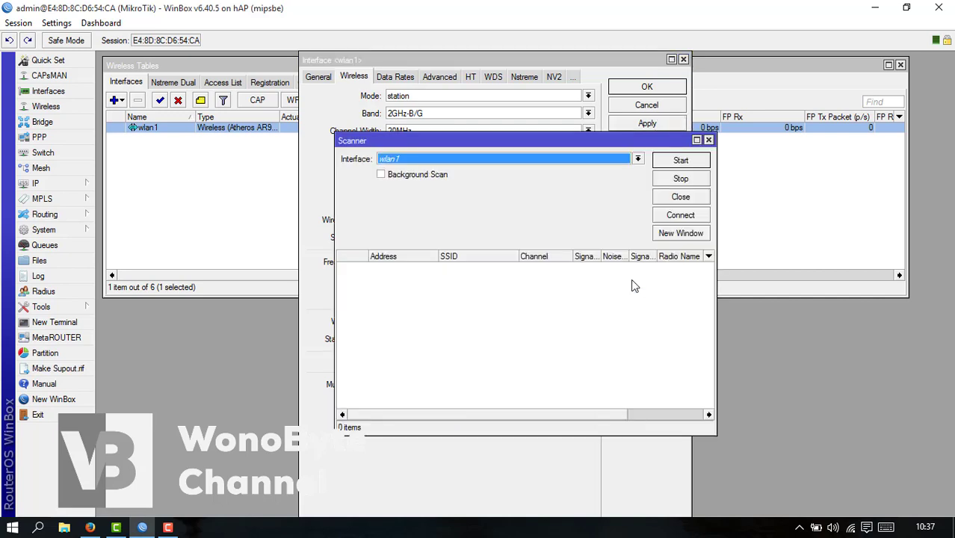
left_click(669, 166)
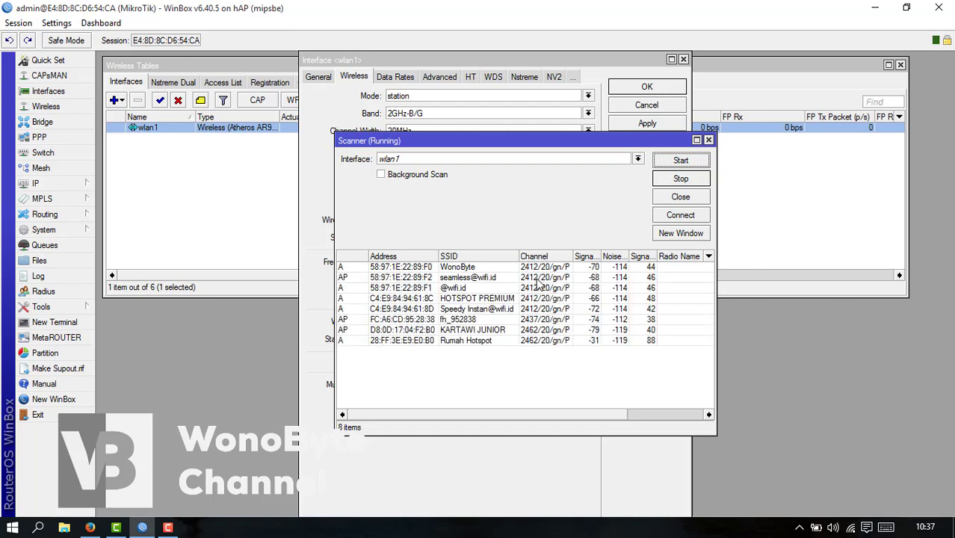
left_click(490, 278)
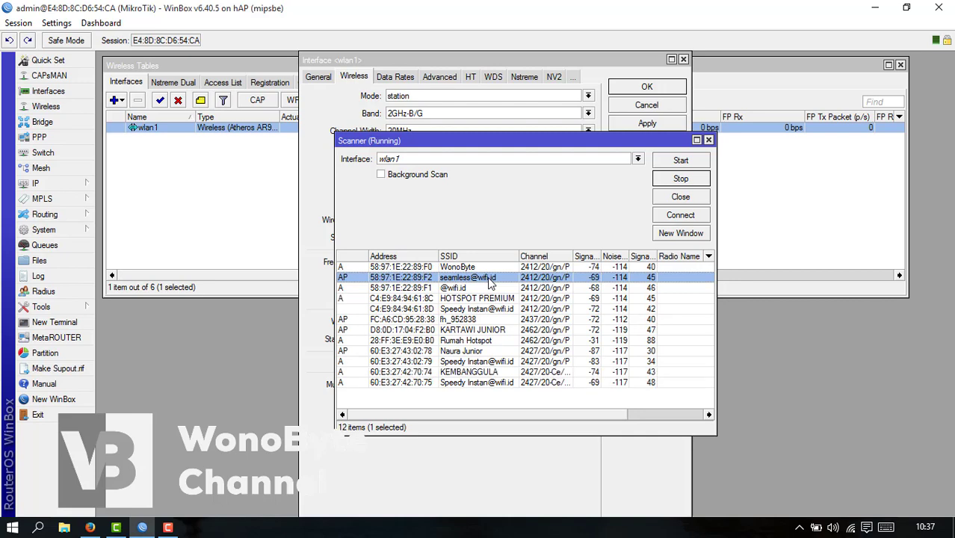
left_click(680, 215)
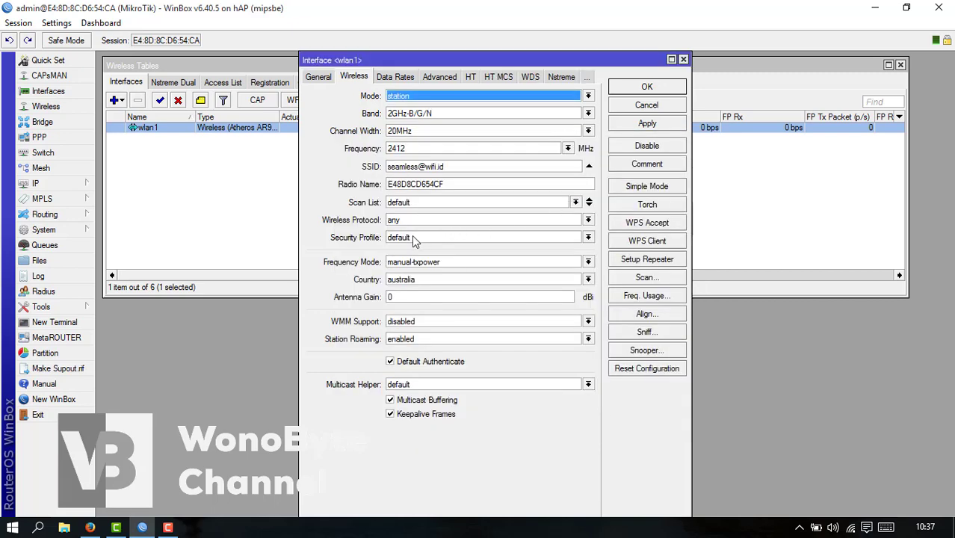
- Assign the seamless security profile to wlan1 and save the interface settings
left_click(413, 237)
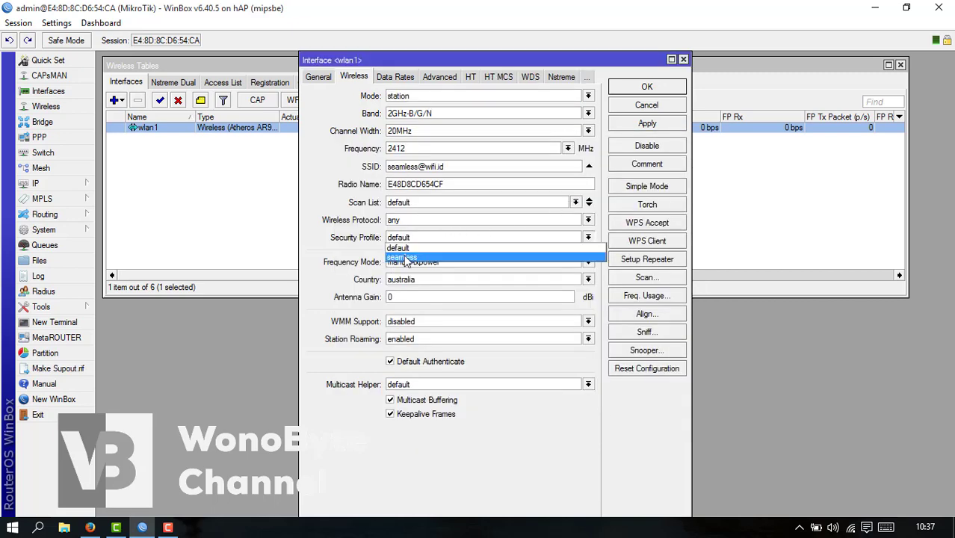
left_click(404, 258)
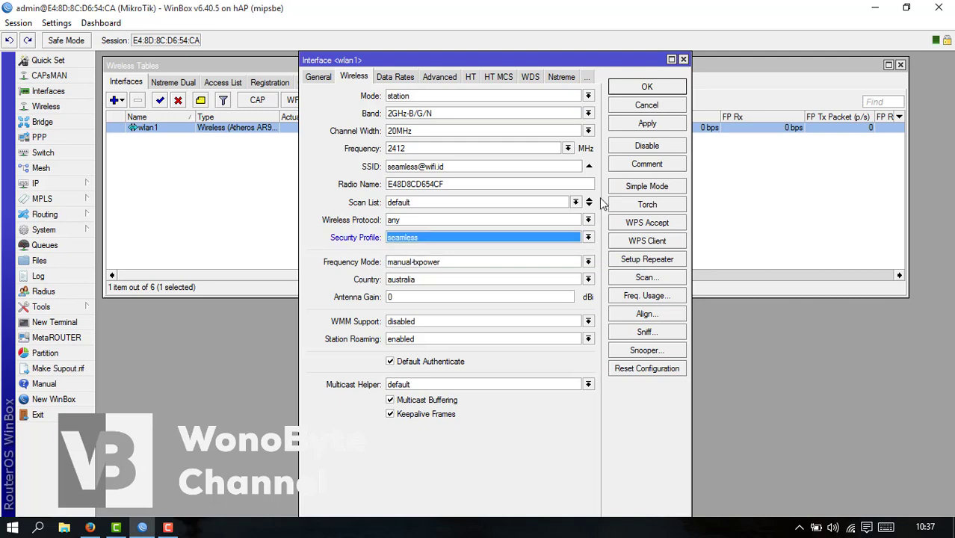
left_click(634, 125)
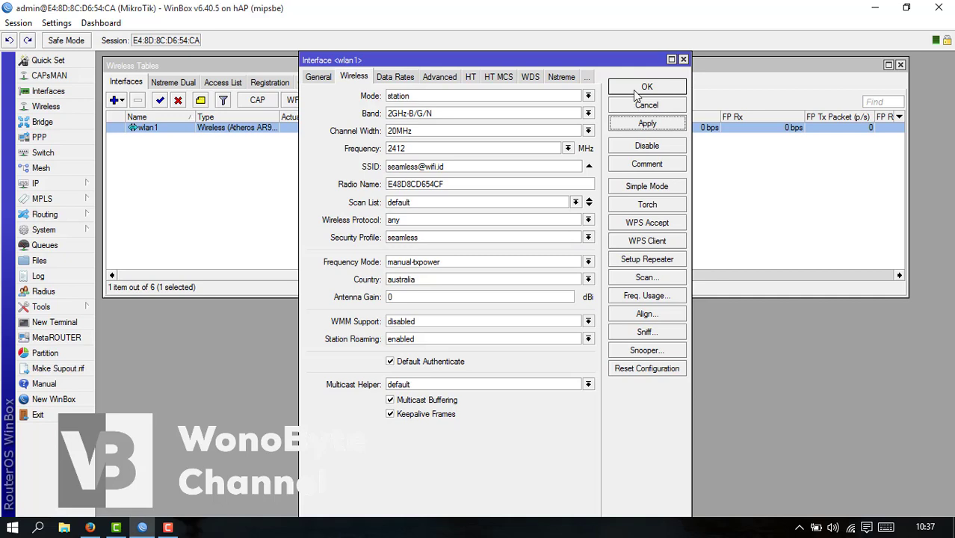
left_click(634, 90)
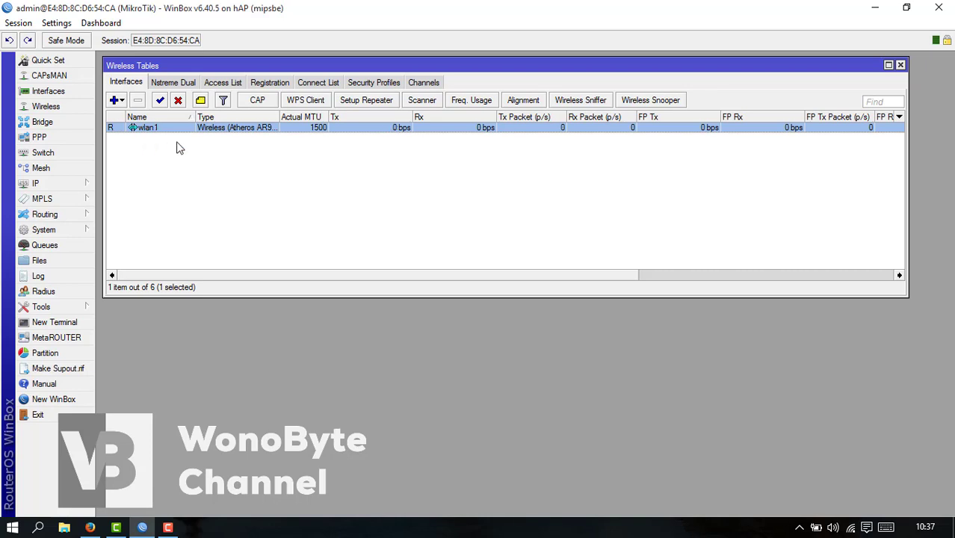
- Add a DHCP client on wlan1 with Use Peer DNS, Use Peer NTP and Add Default Route enabled
left_click(83, 184)
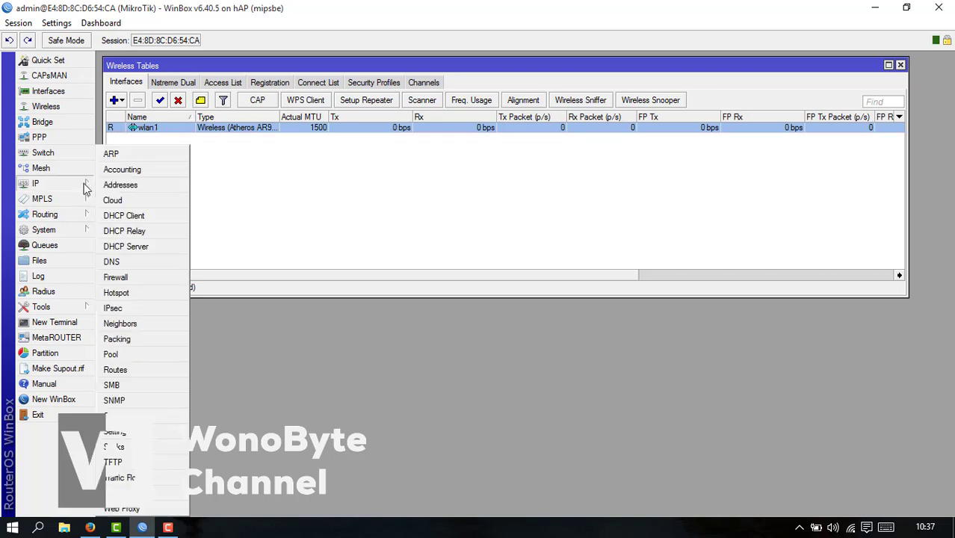
left_click(124, 216)
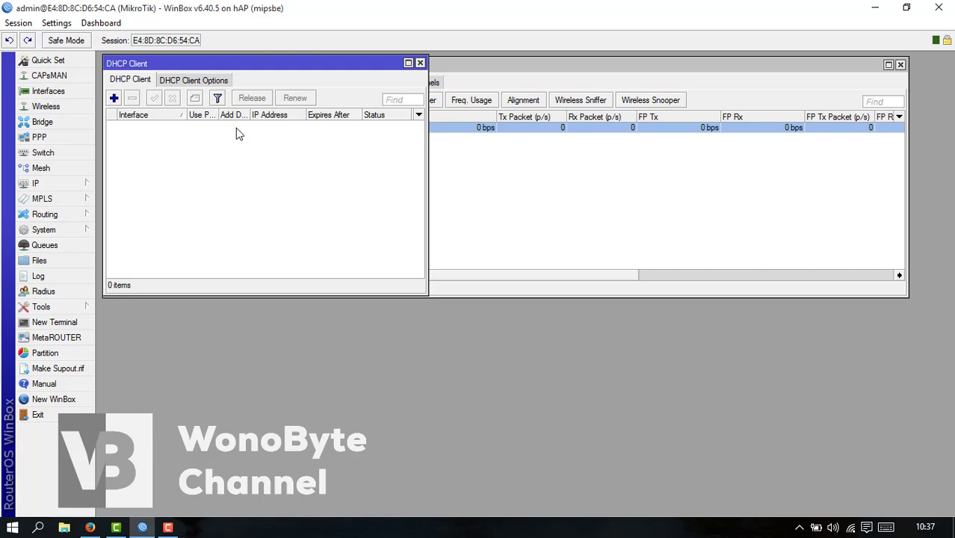
left_click(114, 98)
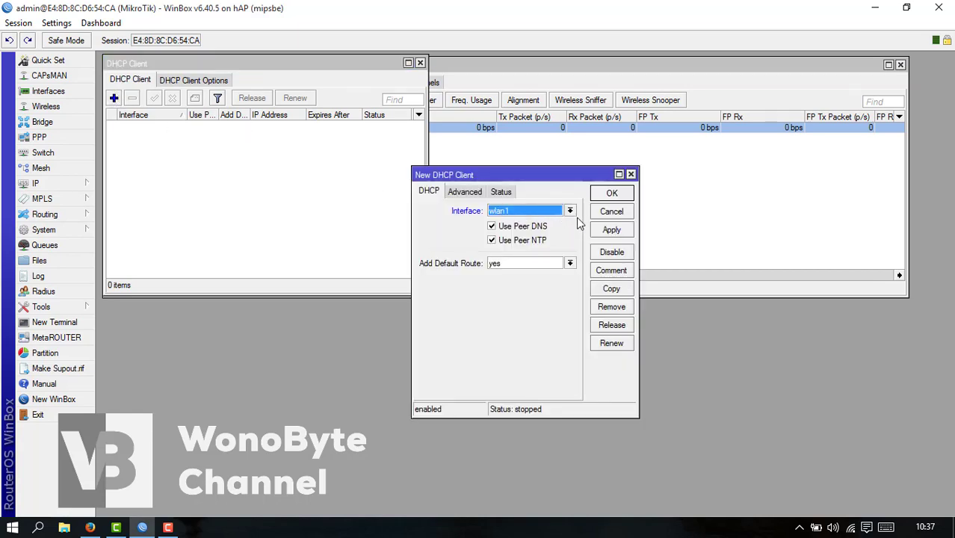
left_click(602, 230)
left_click(607, 196)
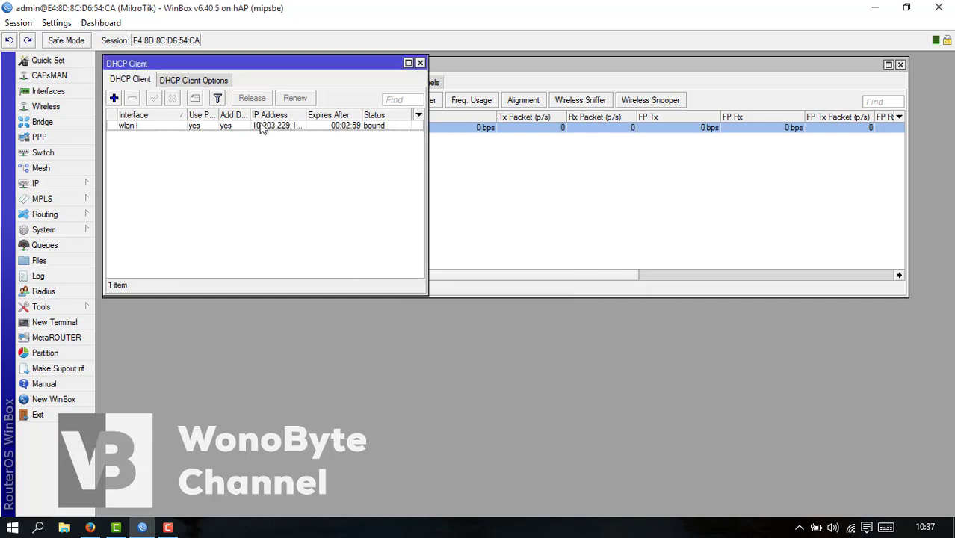
- Test the internet connection by pinging google.com in a new terminal, placed below the DHCP client list
left_click(76, 323)
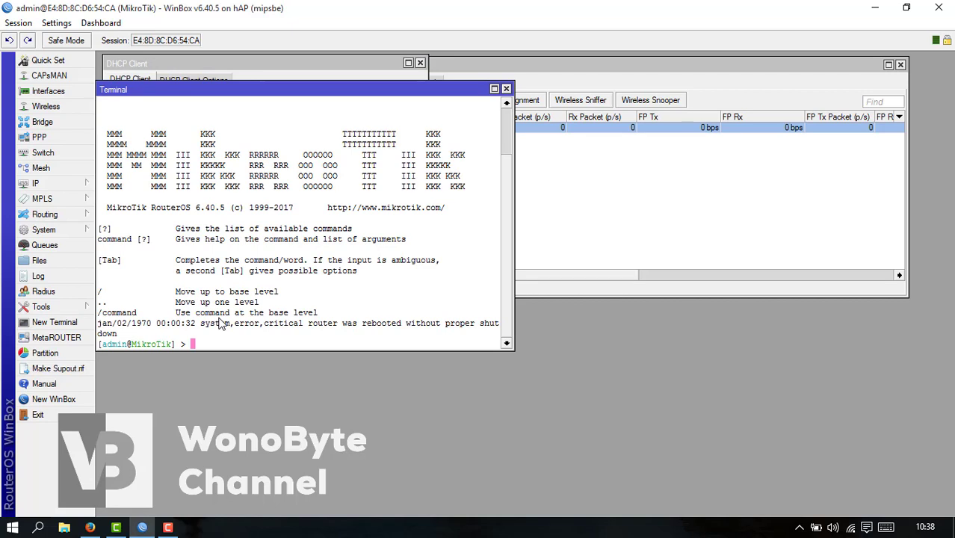
type("ping google.com")
key("Return")
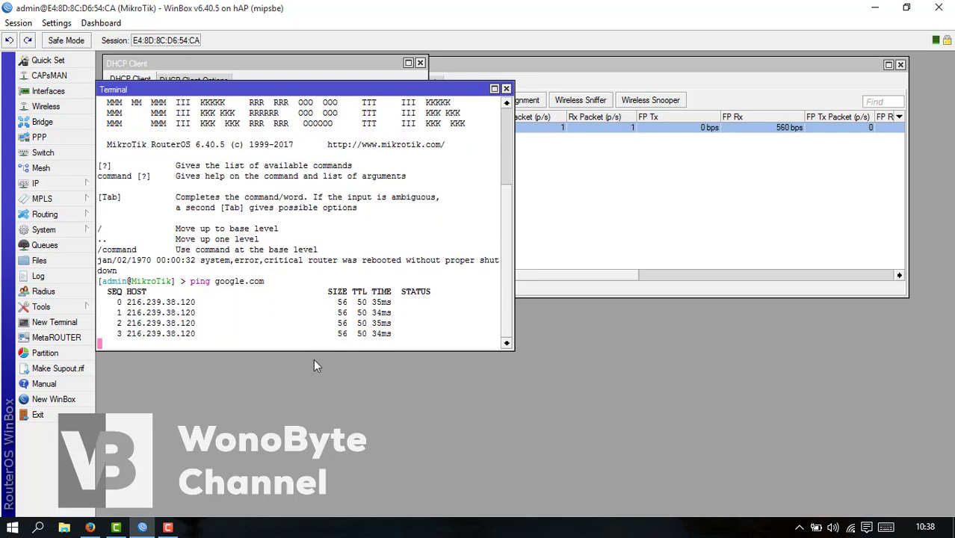
left_click_drag(375, 91, 396, 261)
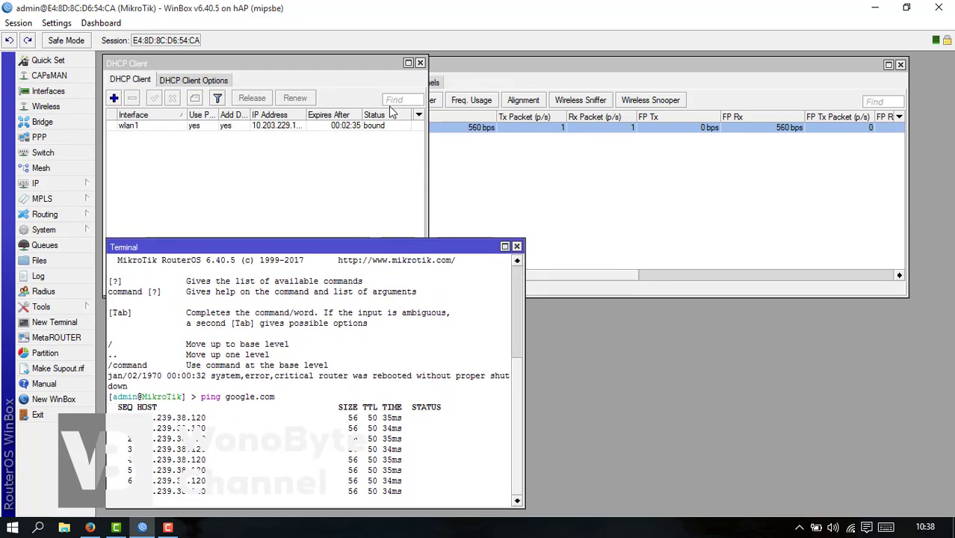
left_click_drag(380, 66, 386, 67)
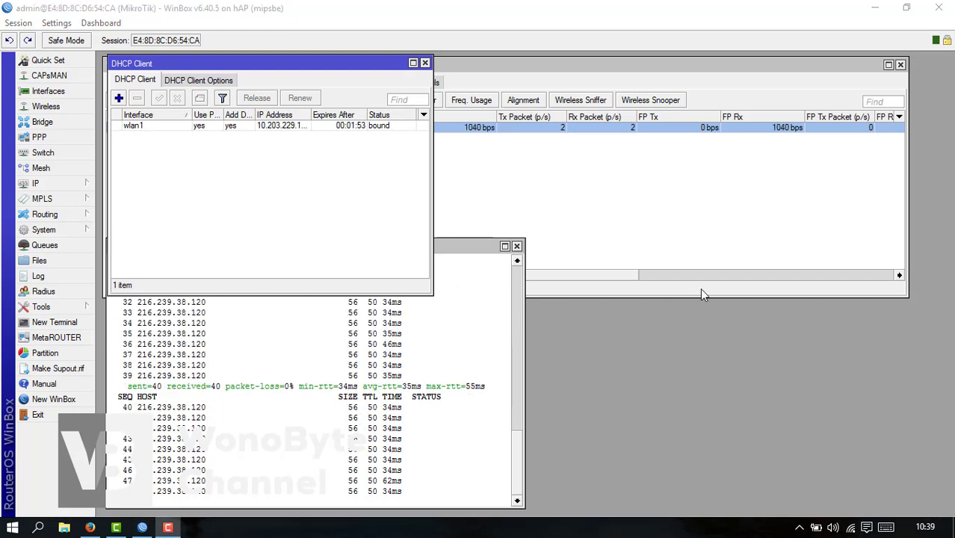
left_click(379, 228)
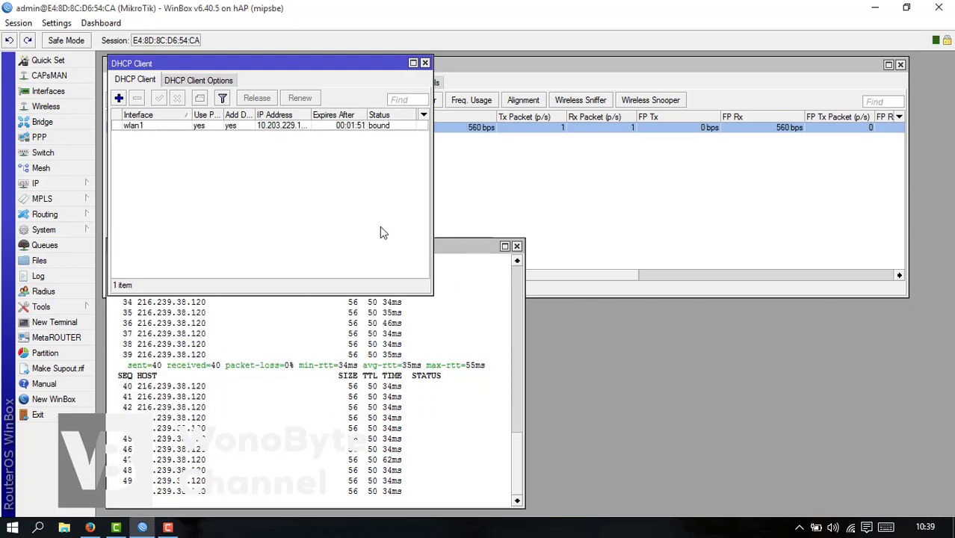
left_click(442, 243)
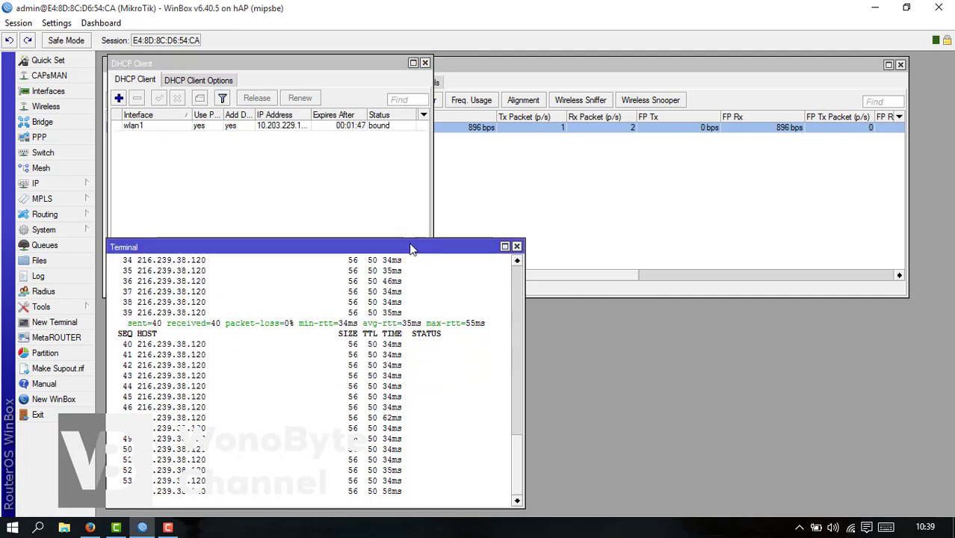
left_click_drag(408, 244, 406, 244)
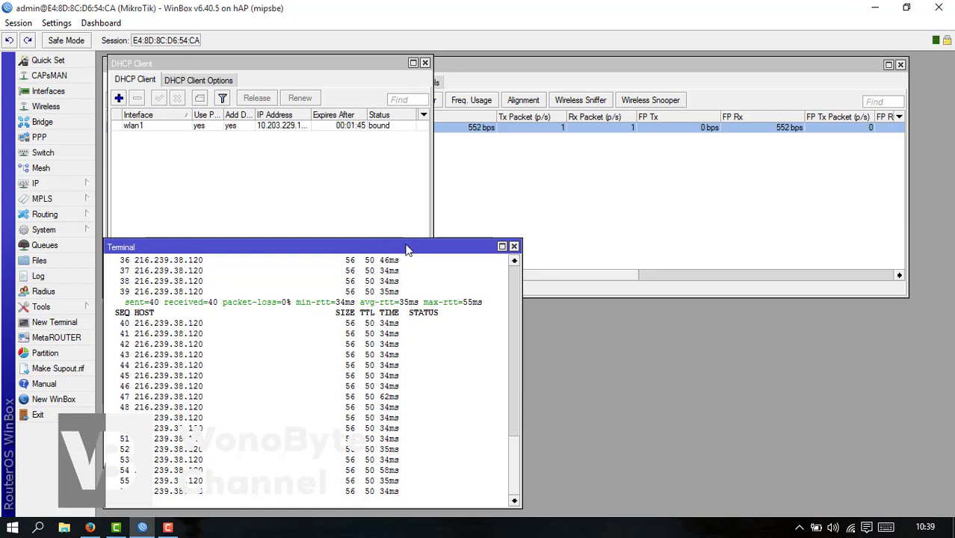
- Close the DHCP Client, Terminal and Wireless Tables windows
left_click(425, 63)
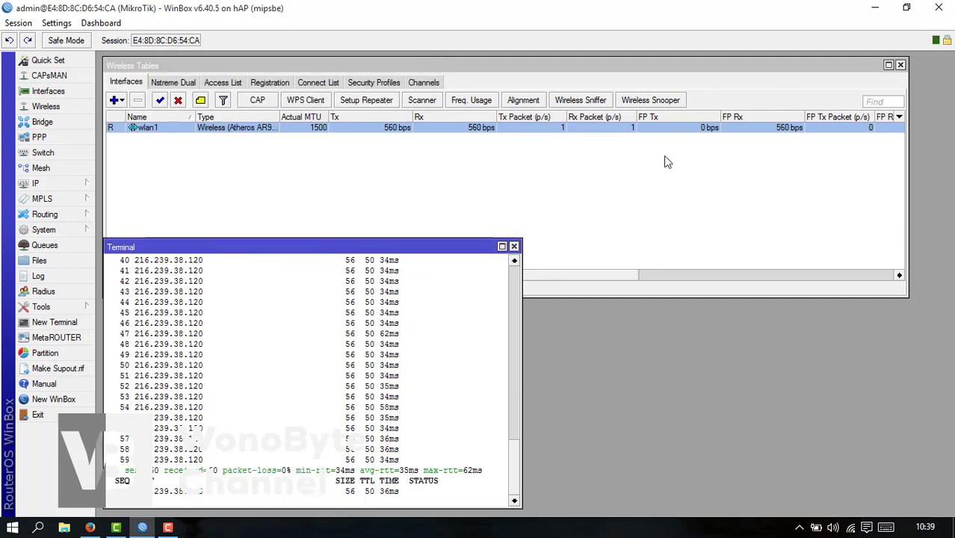
left_click(514, 248)
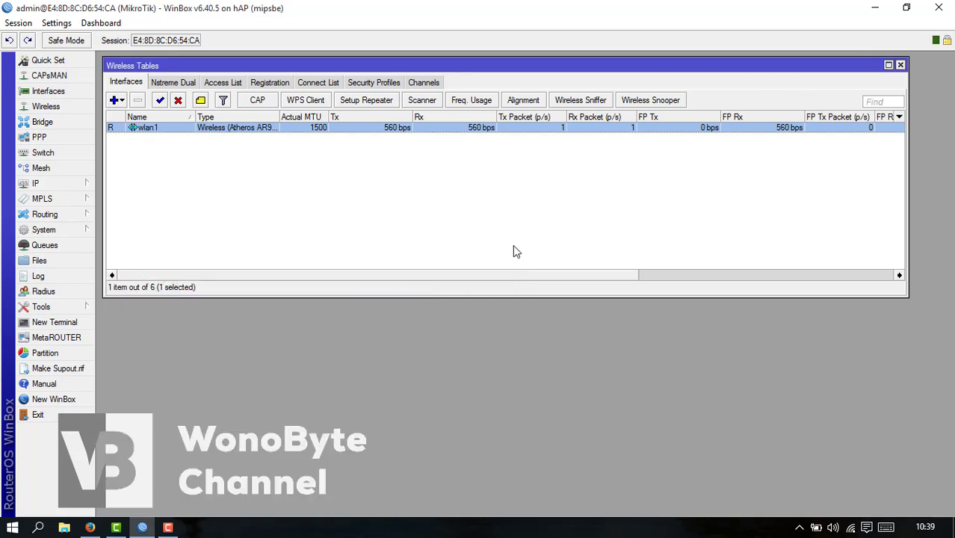
left_click(901, 65)
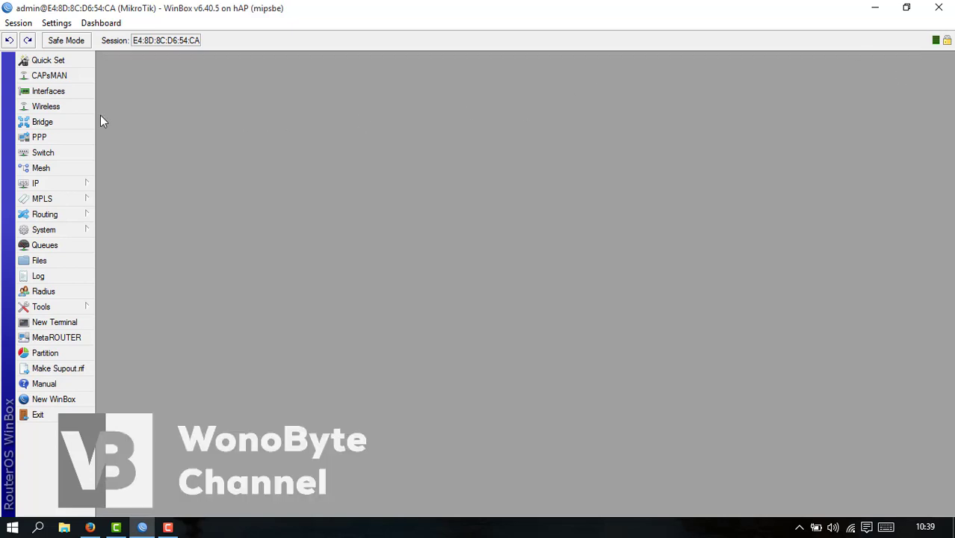
- Open the Bridge window, make it narrower and move it up in the workspace
left_click(62, 125)
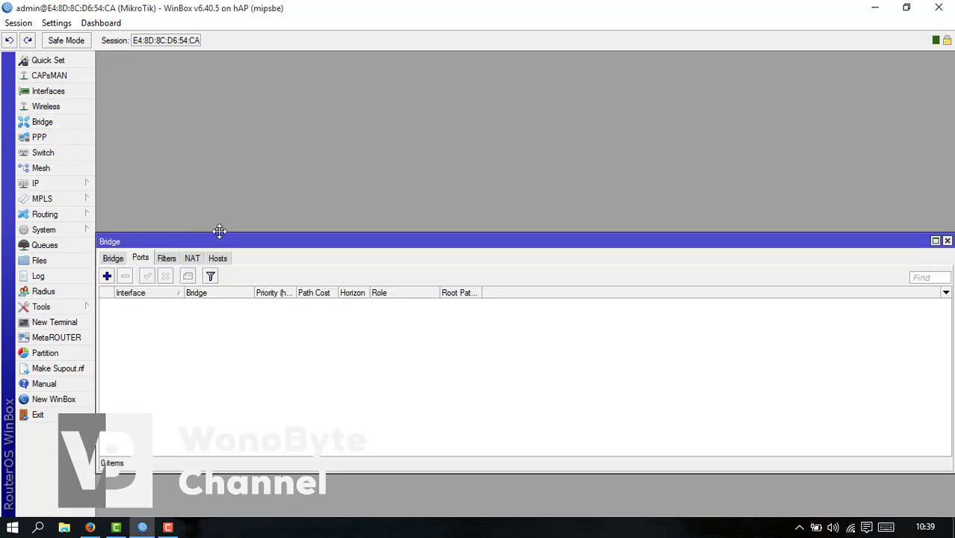
left_click_drag(219, 231, 226, 81)
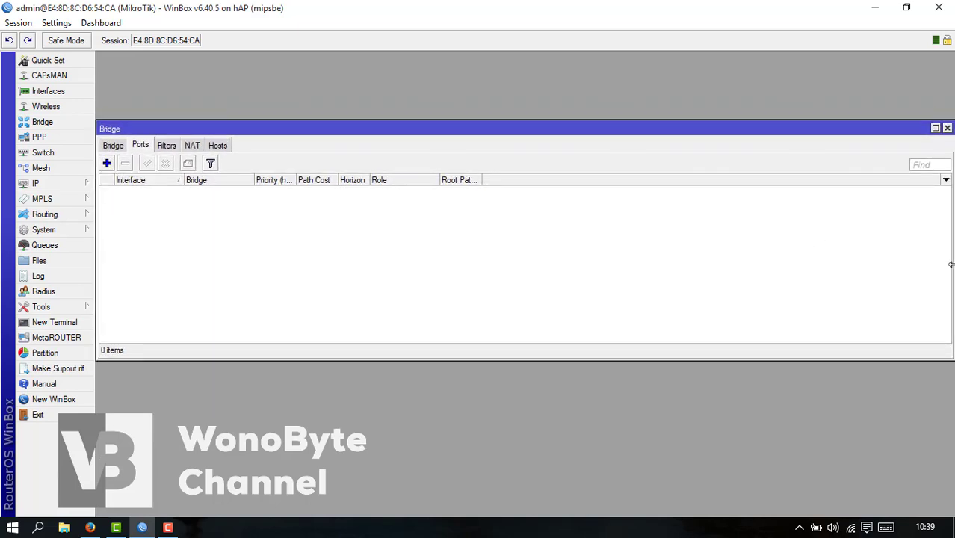
left_click_drag(950, 263, 696, 259)
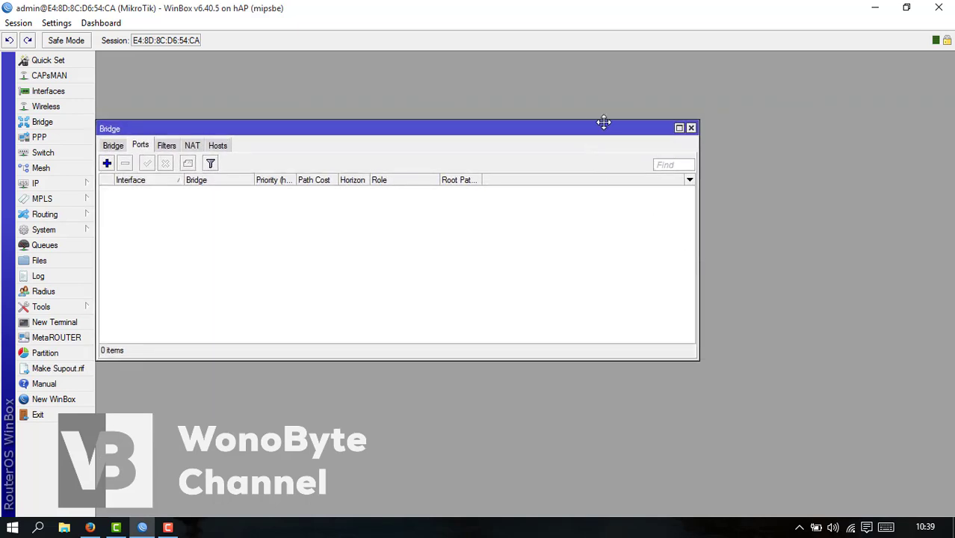
left_click_drag(604, 122, 598, 77)
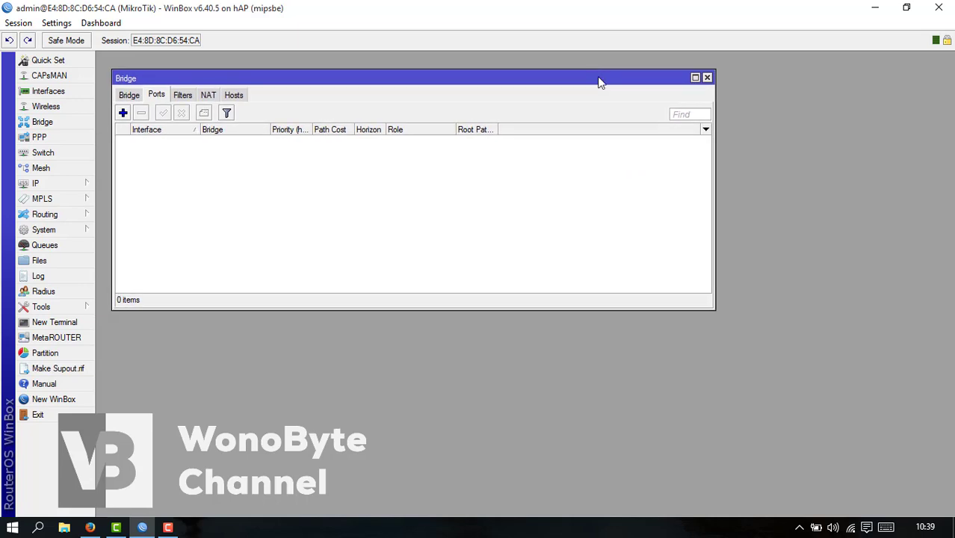
- Create a bridge interface named bridge-dhcp with the other settings left at their defaults
left_click(123, 114)
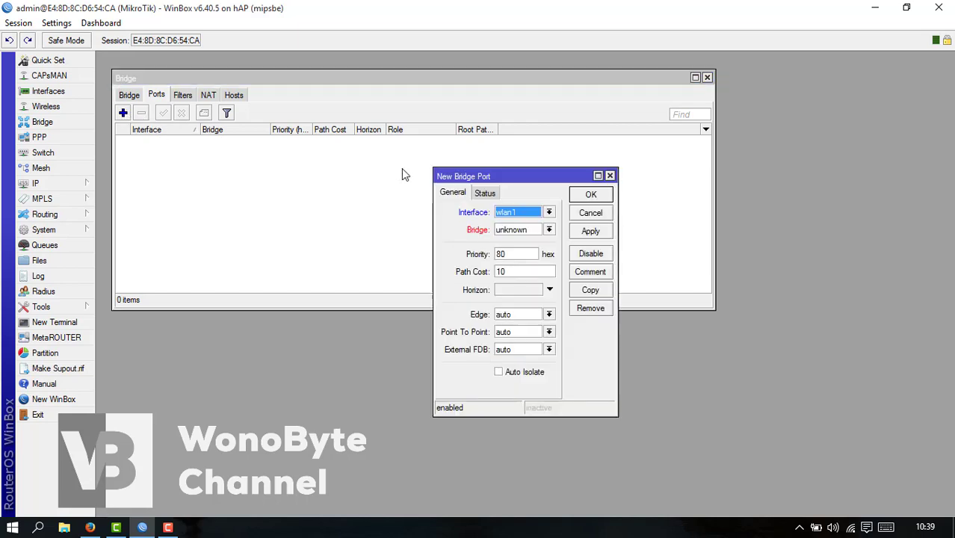
left_click(610, 177)
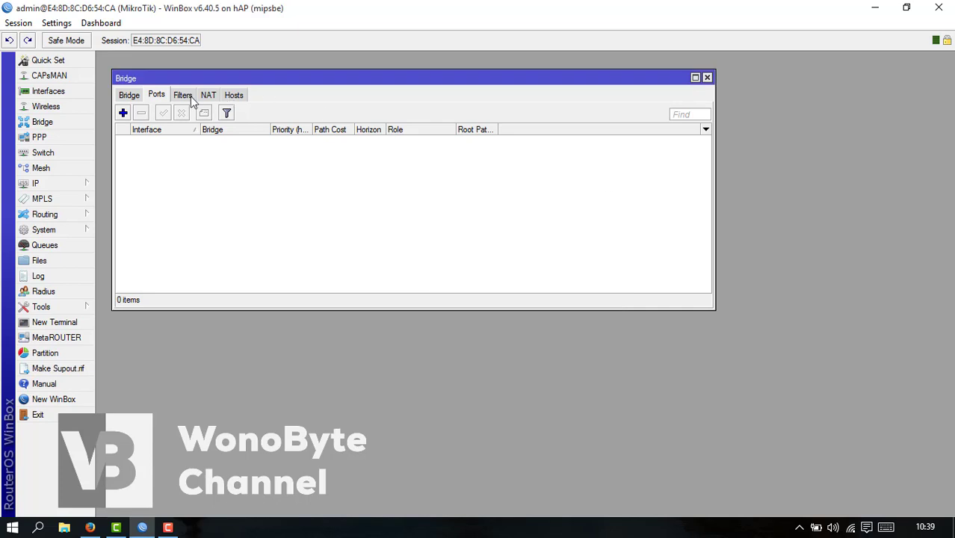
left_click(136, 98)
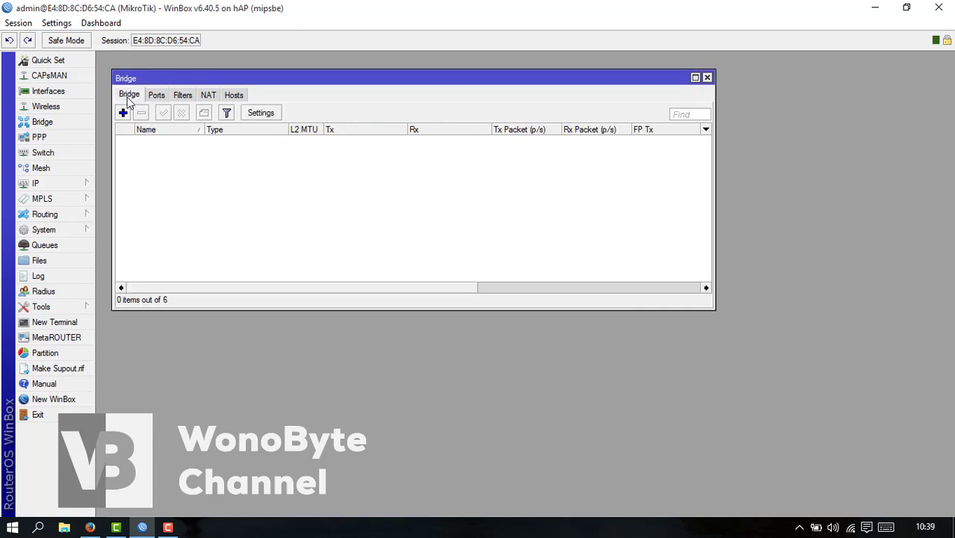
left_click(124, 113)
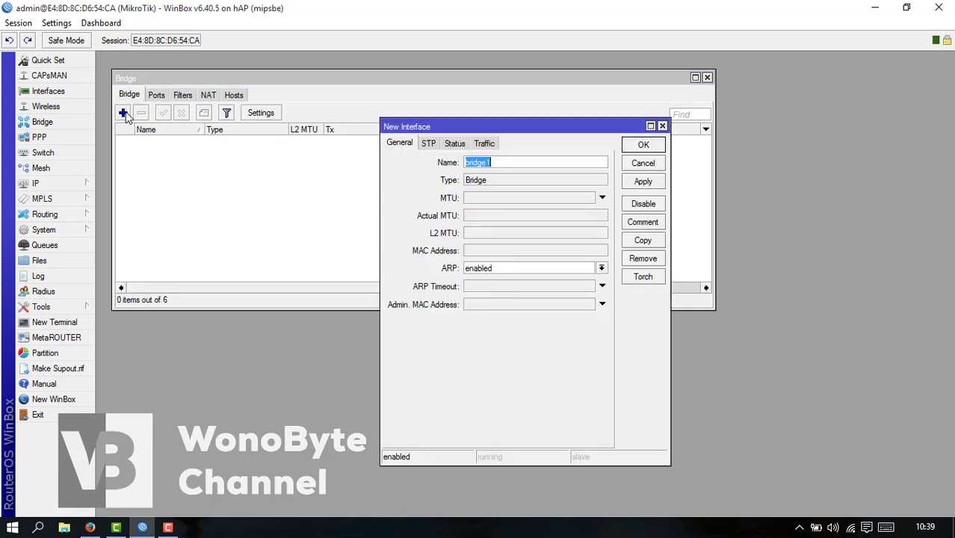
left_click(508, 162)
type("-dhcp")
left_click(633, 182)
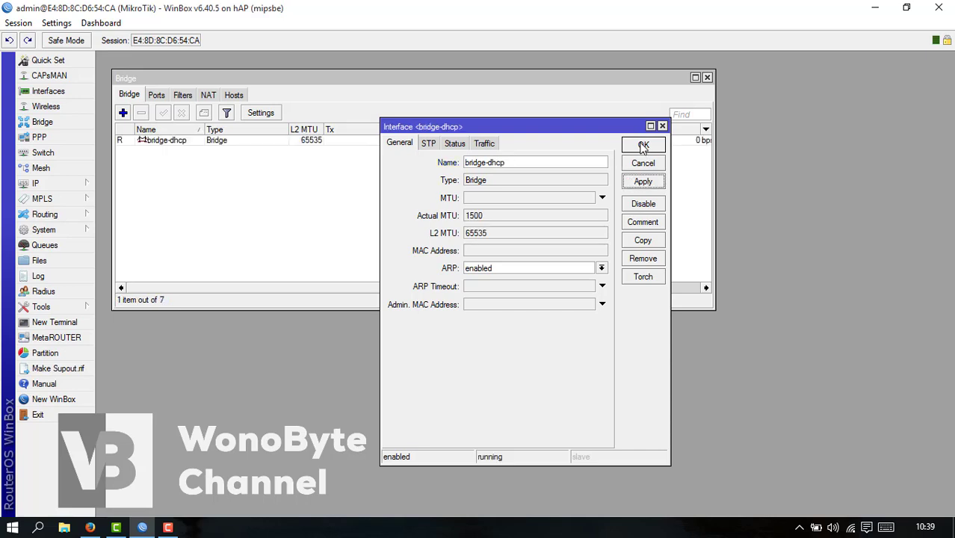
left_click(641, 146)
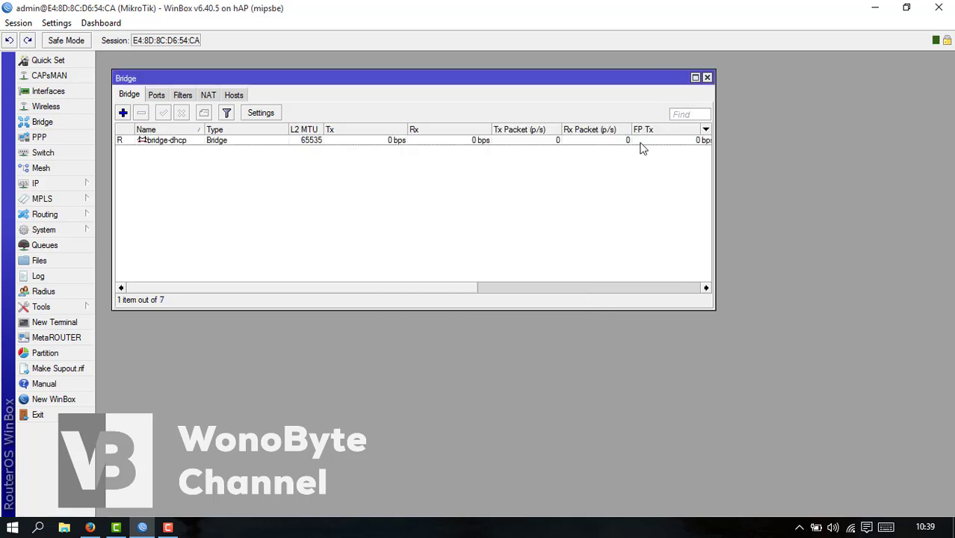
- Create a second bridge interface named bridge-hotspot-voucer with default settings
left_click(123, 113)
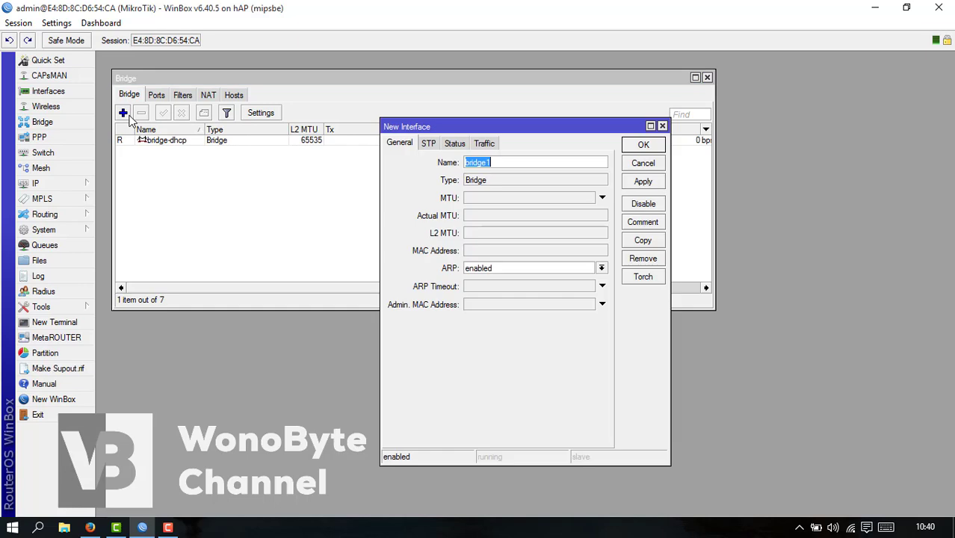
left_click(528, 162)
type("-hotspot-voucher")
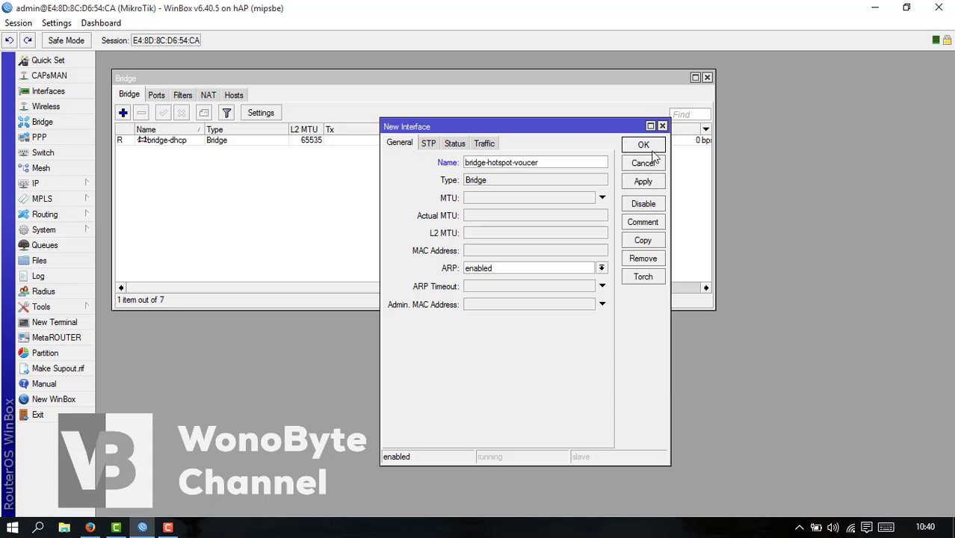
left_click(643, 144)
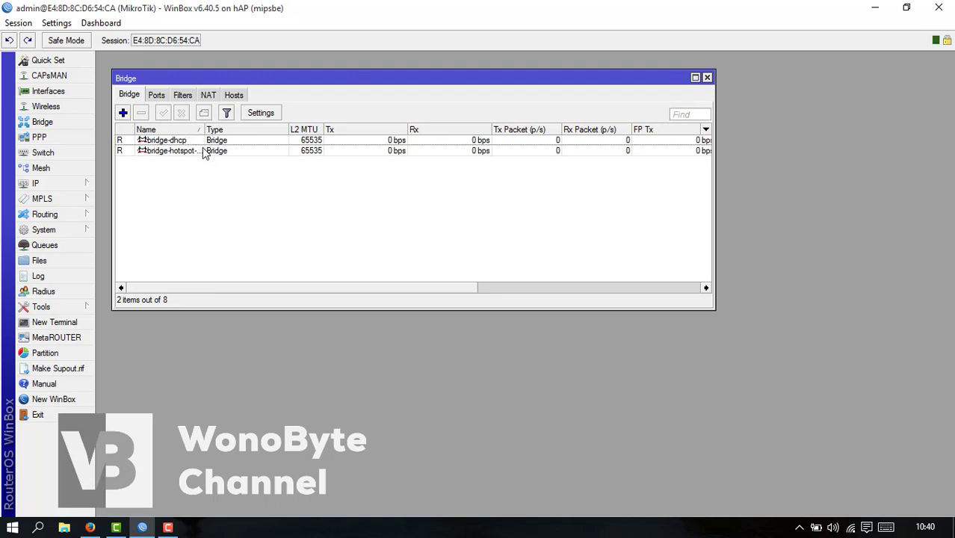
- Add ether2 as a bridge port of bridge-dhcp
left_click(158, 97)
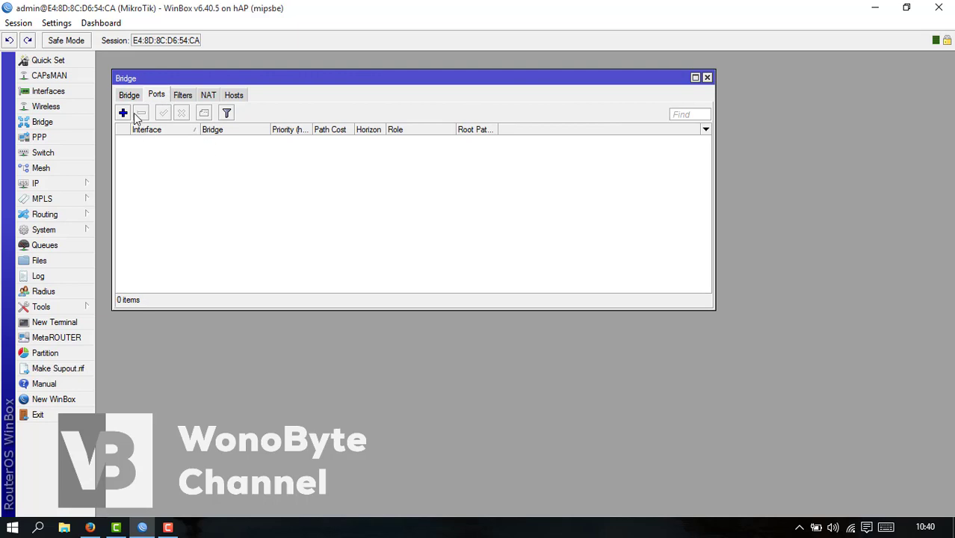
left_click(123, 116)
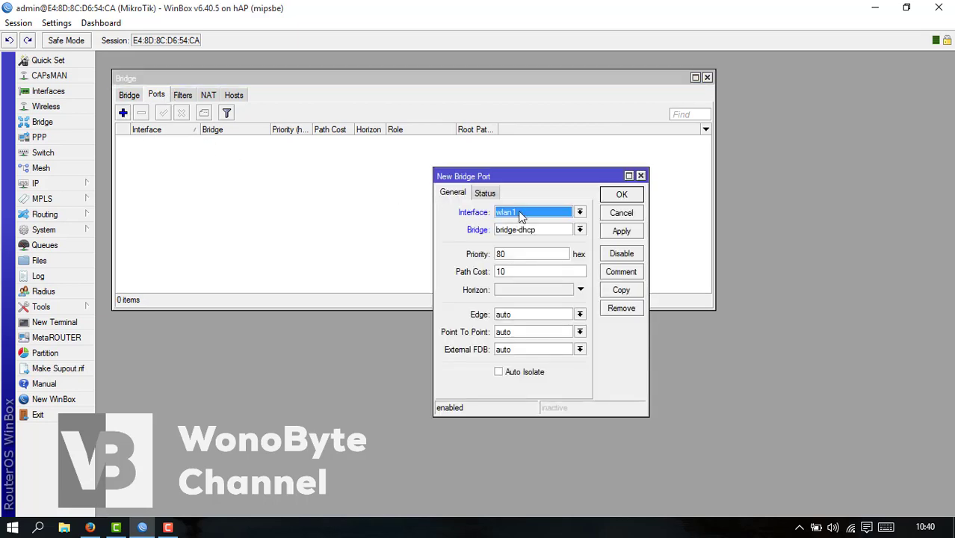
left_click_drag(548, 177, 548, 122)
left_click(550, 154)
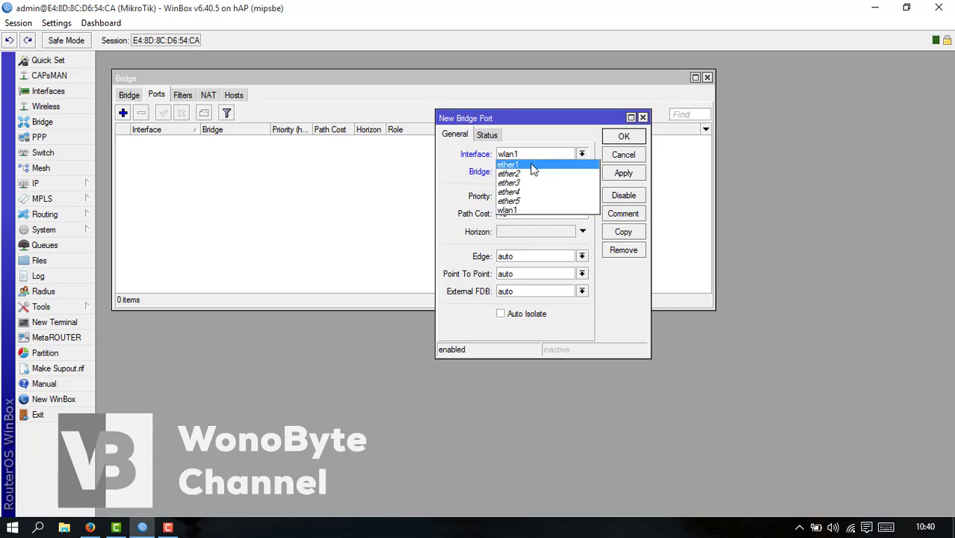
left_click(523, 174)
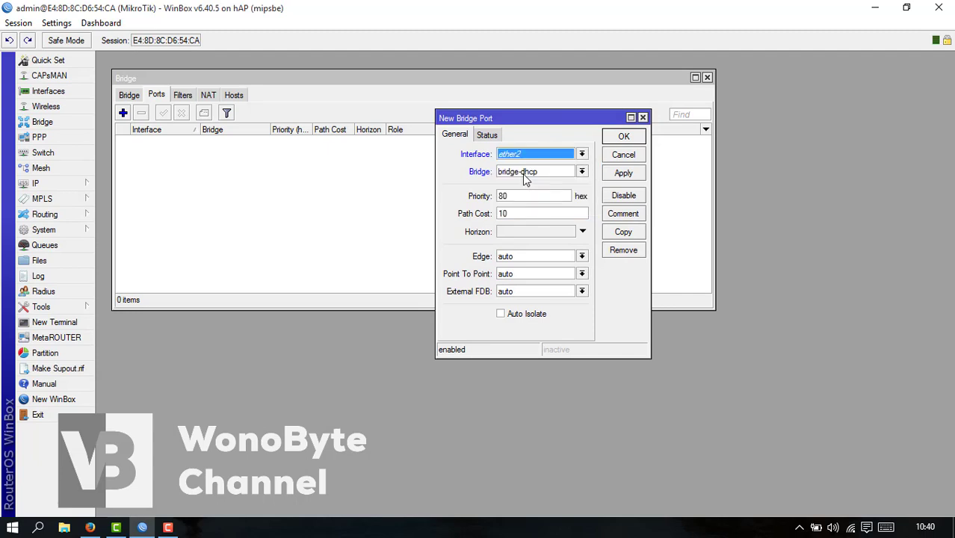
left_click(624, 173)
left_click(624, 137)
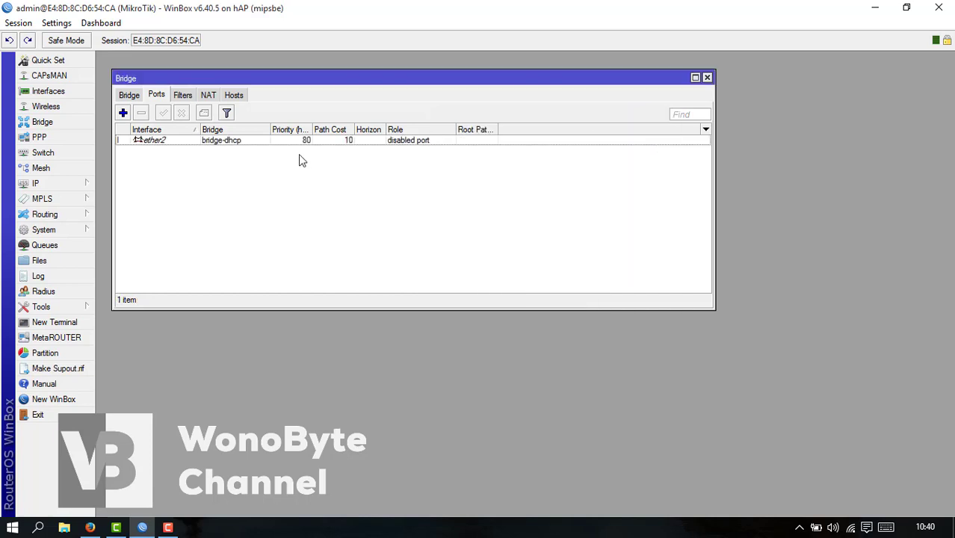
- Add ether3 as a bridge port of bridge-hotspot-voucer and close the Bridge window
left_click(123, 113)
left_click(514, 156)
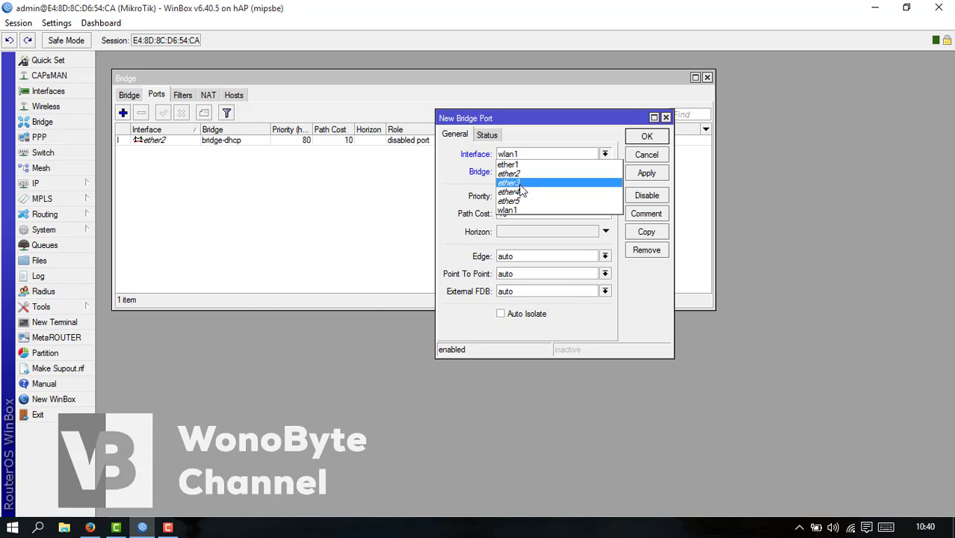
left_click(520, 185)
left_click(523, 173)
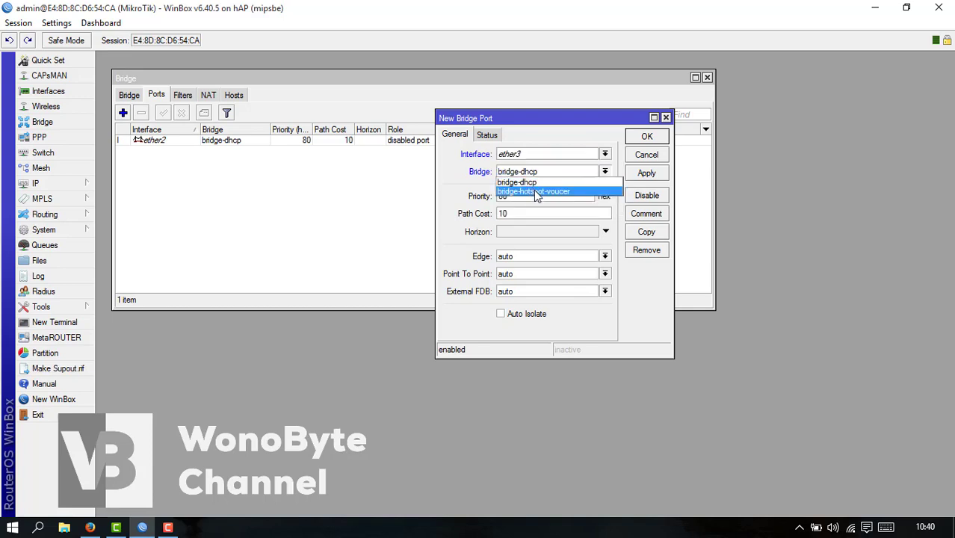
left_click(535, 192)
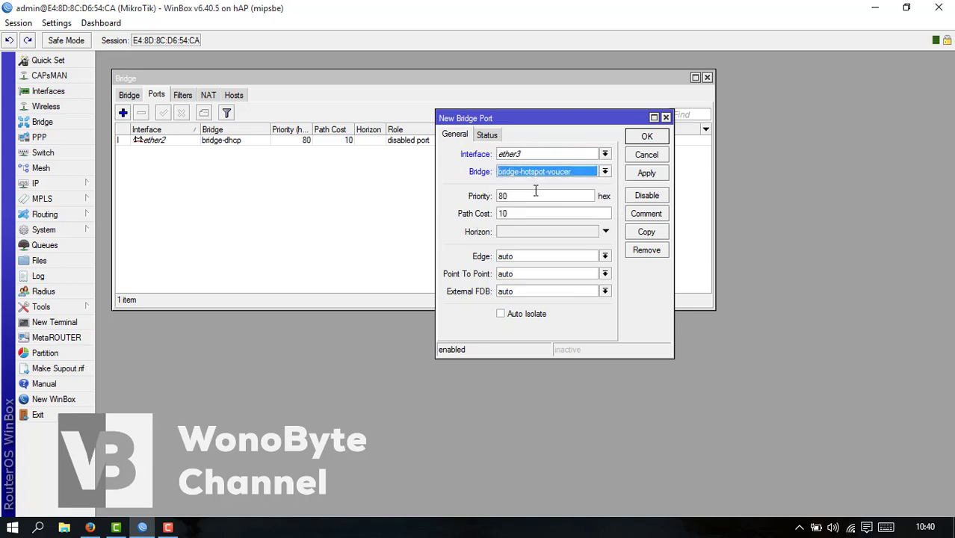
left_click(647, 173)
left_click(647, 137)
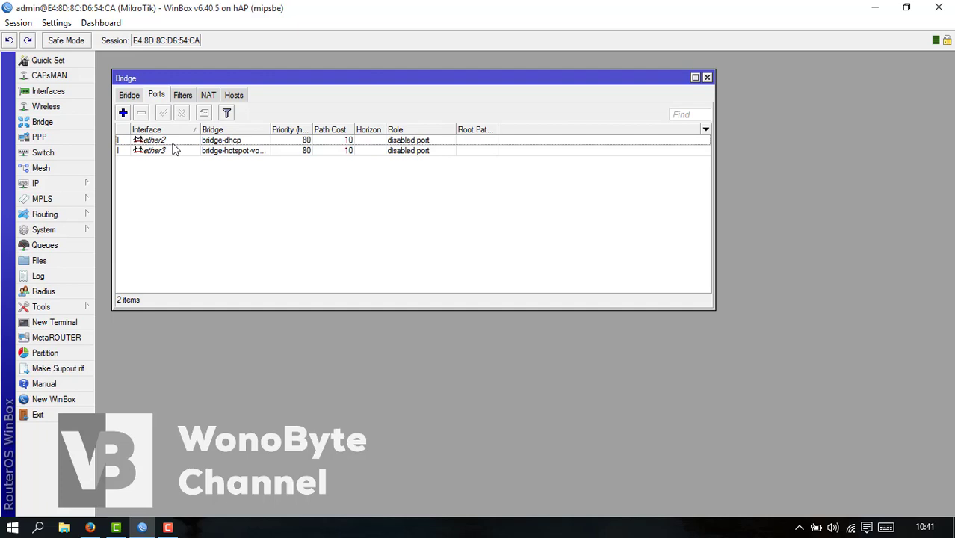
left_click(706, 78)
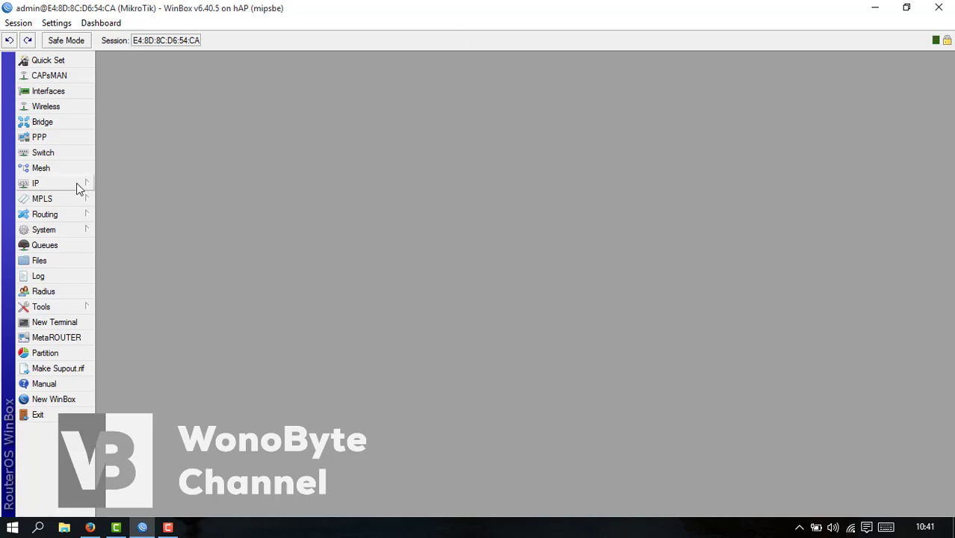
- Open the IP address list and assign the address 192.168.0.1/24 to the bridge-dhcp interface
left_click(60, 187)
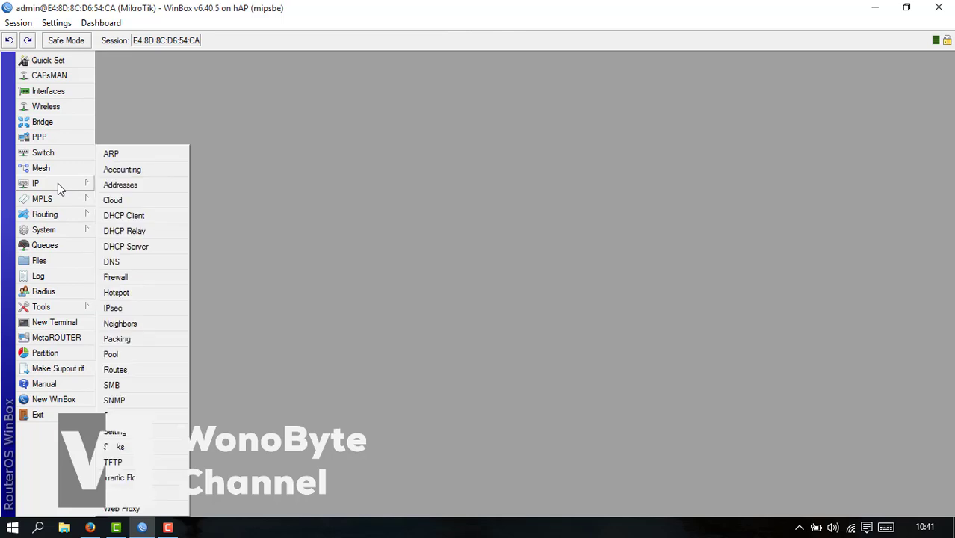
left_click(120, 184)
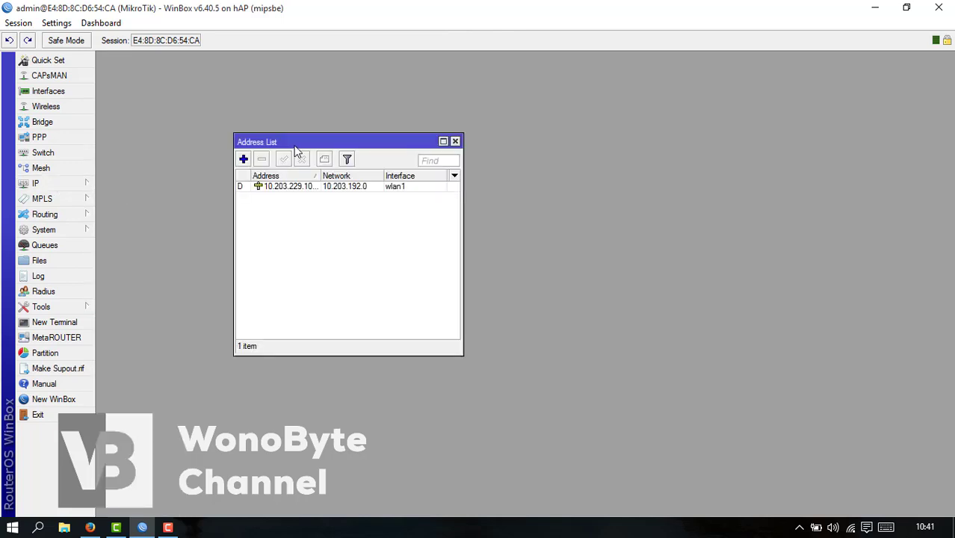
left_click_drag(291, 140, 266, 131)
left_click(218, 150)
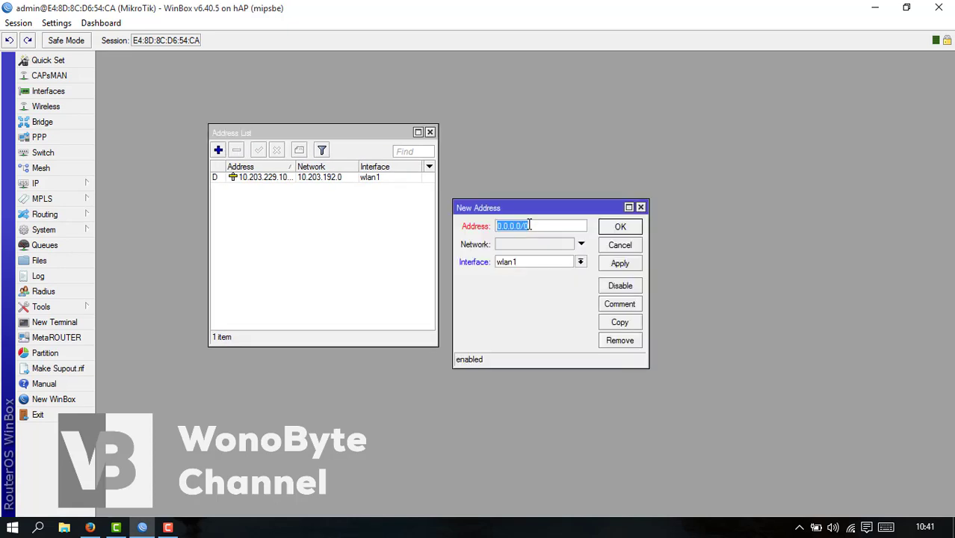
type("192.168.0.1/24")
left_click(535, 262)
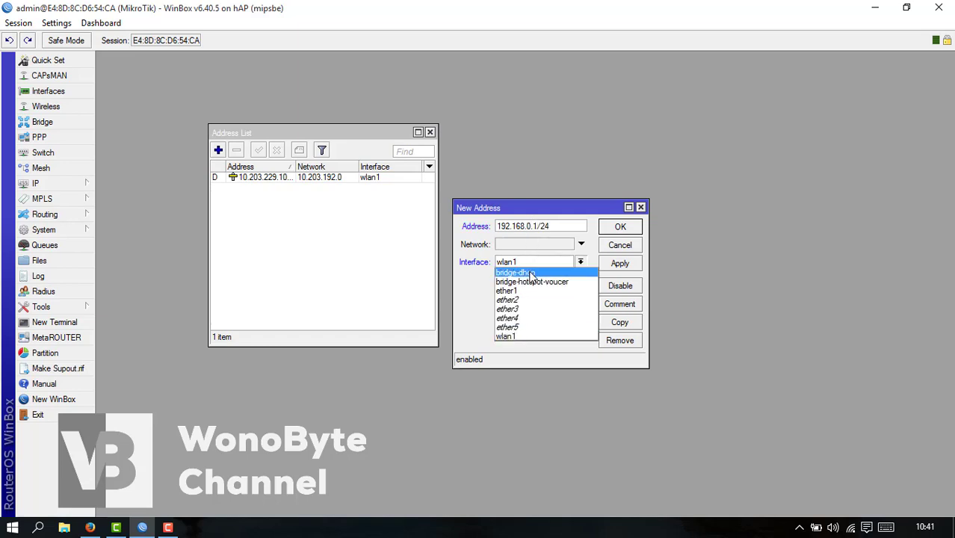
left_click(530, 274)
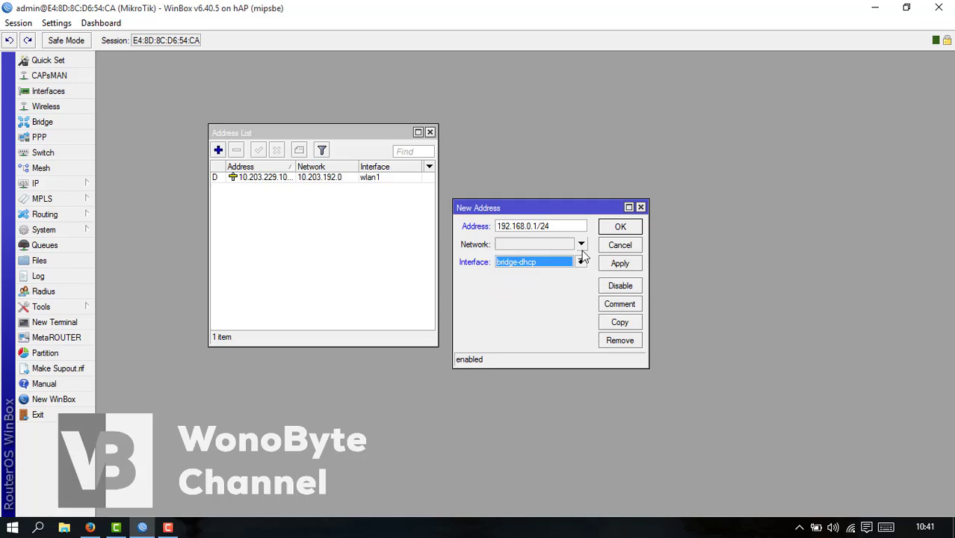
left_click(616, 231)
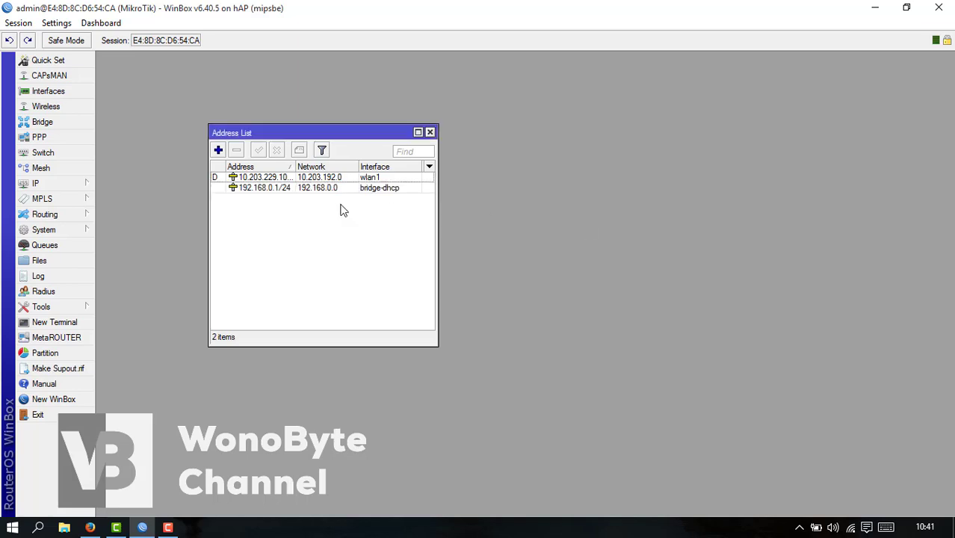
- Assign the IP address 192.168.1.1/24 to the bridge-hotspot-voucer interface
left_click(218, 150)
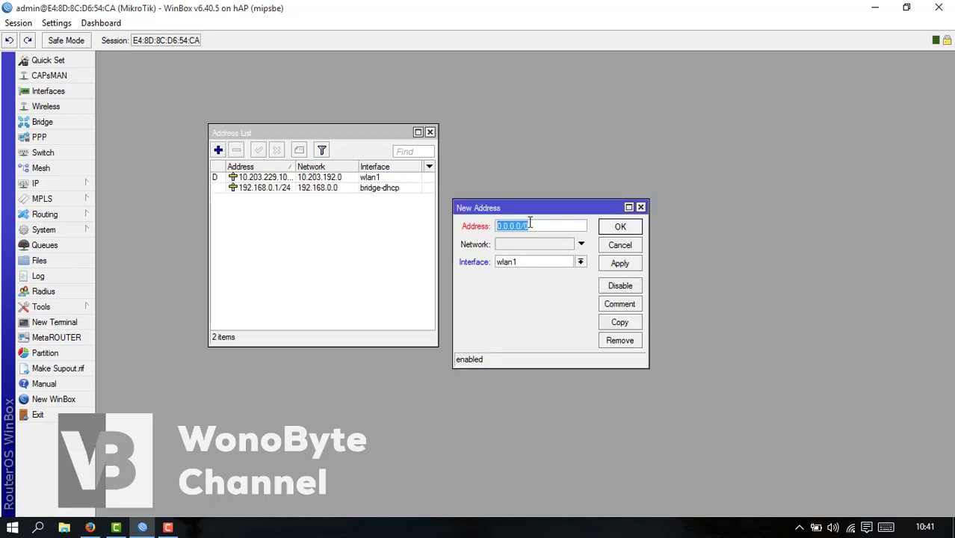
type("192.168.0")
key("BackSpace")
type("10")
key("BackSpace")
type("0")
key("BackSpace")
type(".1/24")
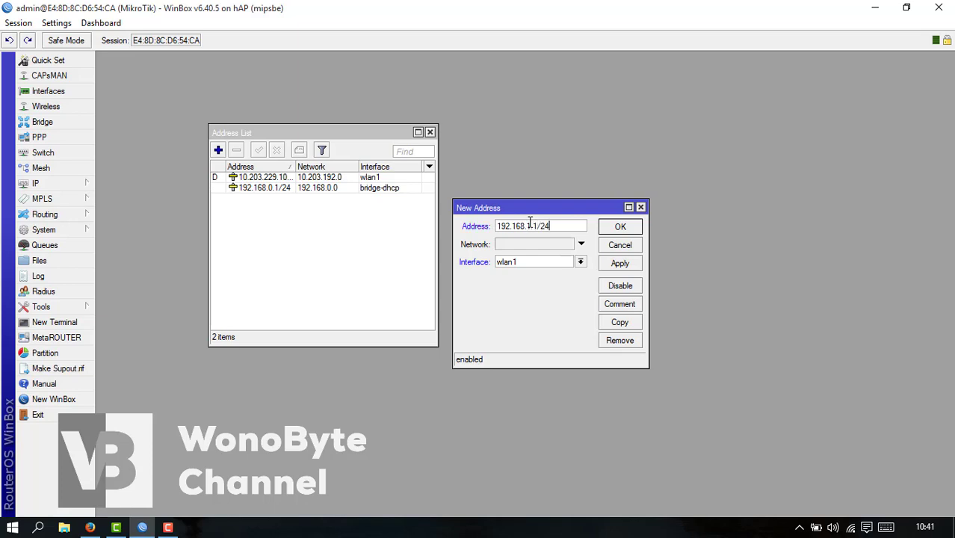
left_click(532, 262)
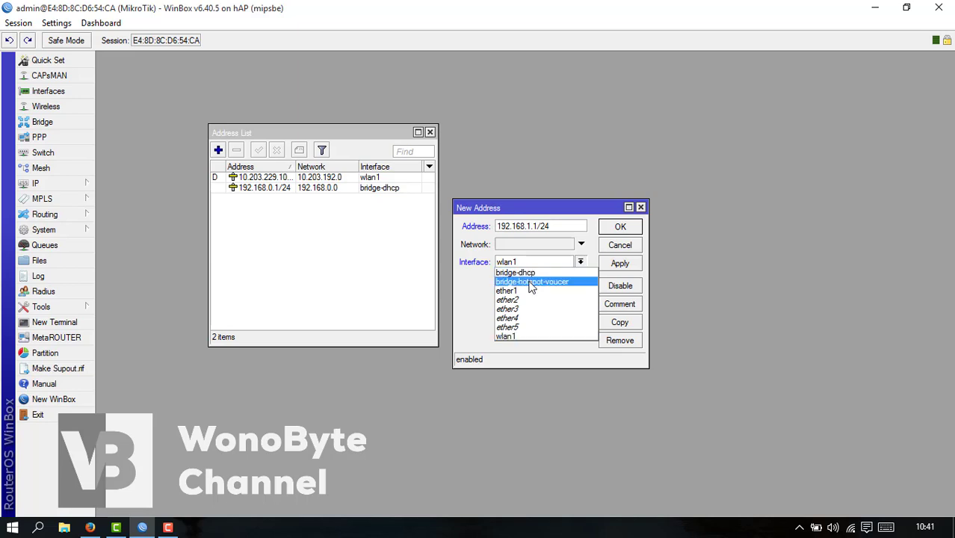
left_click(530, 282)
left_click(620, 263)
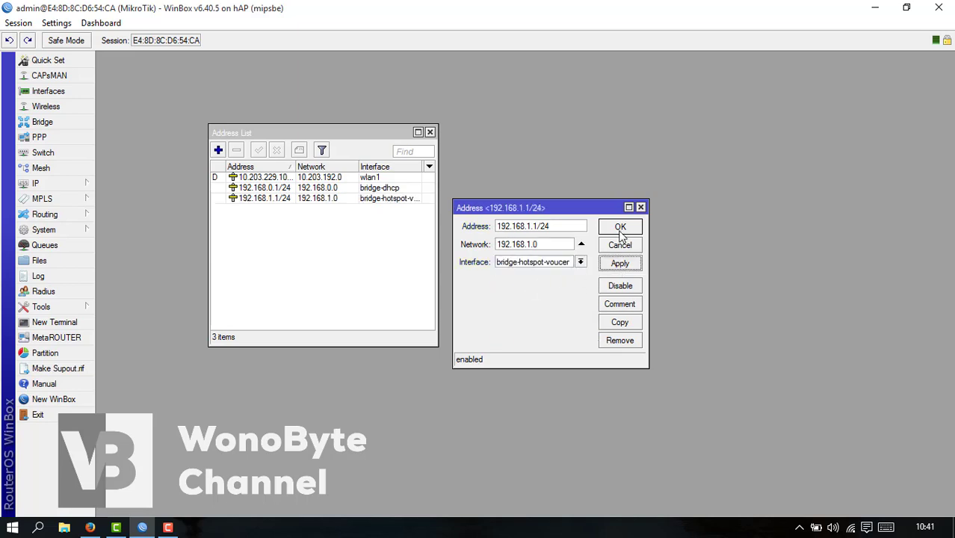
left_click(619, 229)
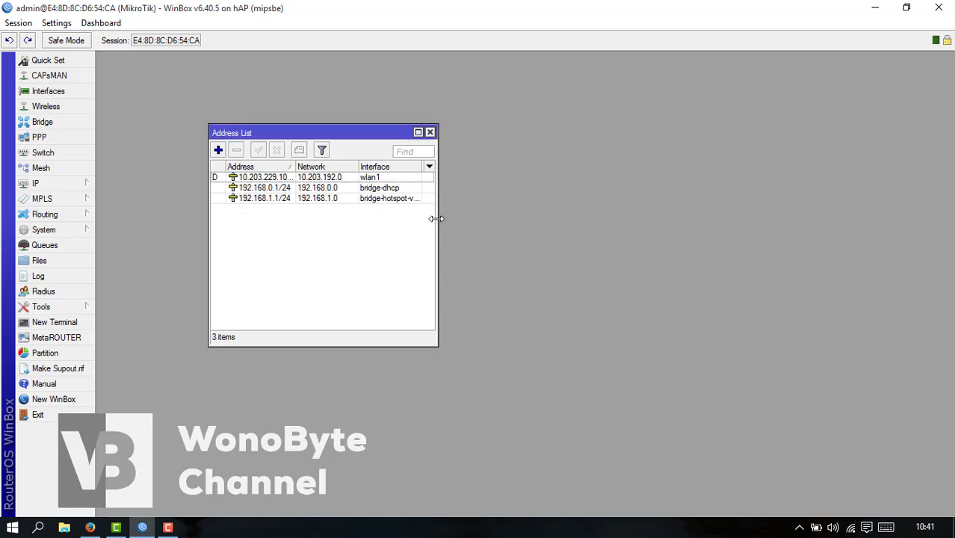
- Widen the Address List window and its Interface column, and move the window up in the workspace
left_click_drag(437, 218, 525, 217)
left_click_drag(422, 165, 450, 166)
left_click_drag(423, 132, 387, 101)
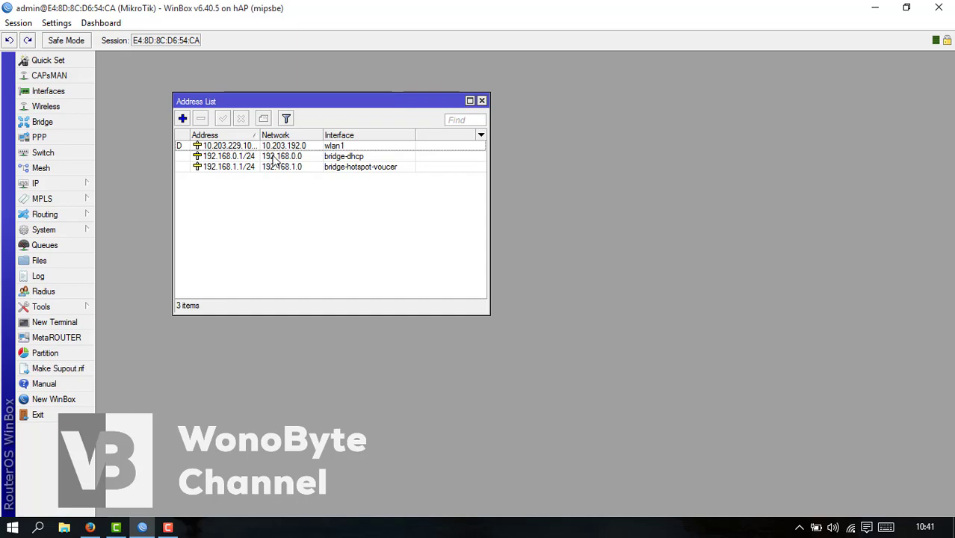
- Start DHCP Setup on the bridge-dhcp interface, accepting address space 192.168.0.0/24 and gateway 192.168.0.1
left_click(83, 185)
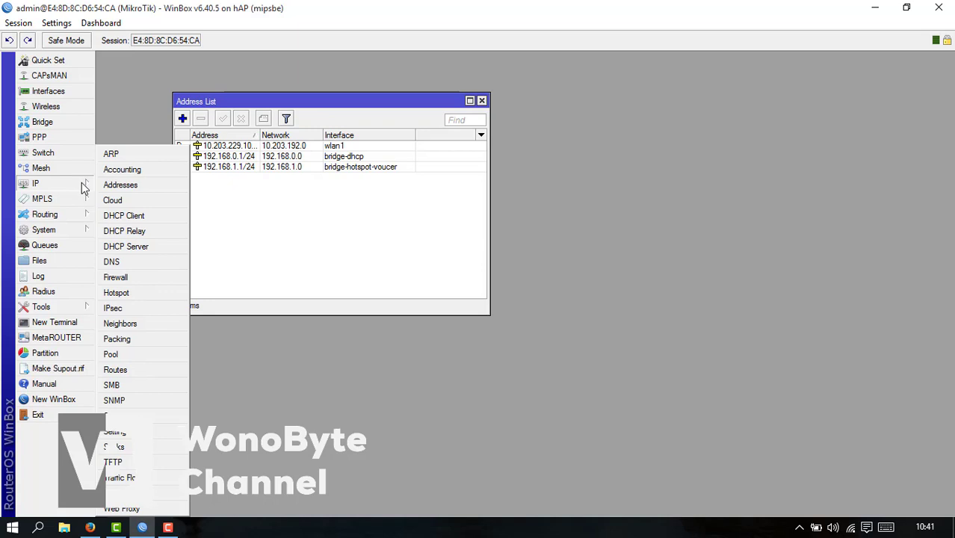
left_click(156, 247)
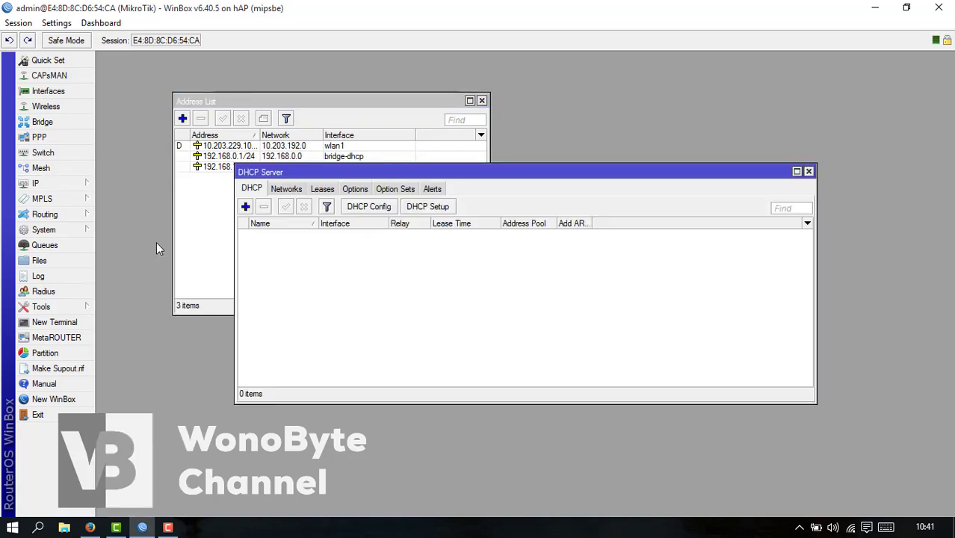
left_click(434, 207)
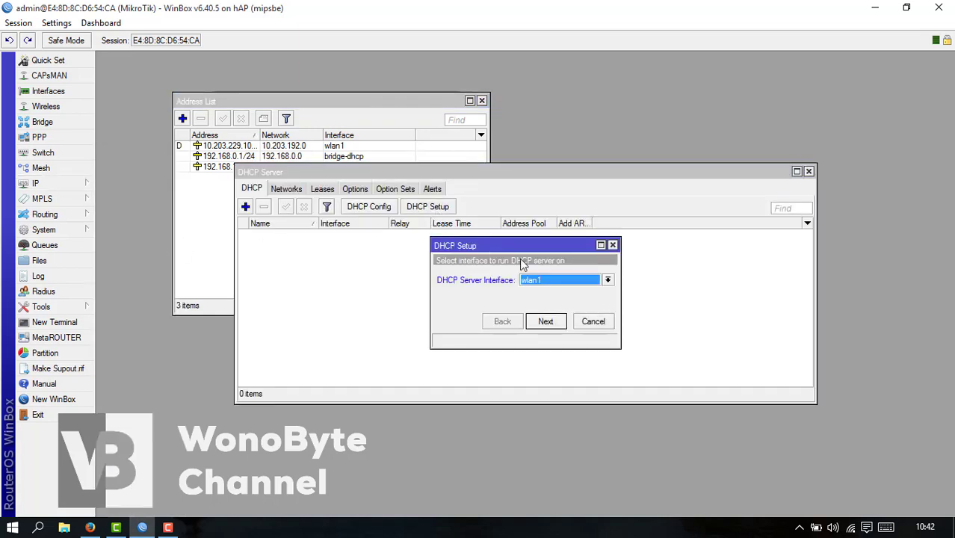
left_click(547, 281)
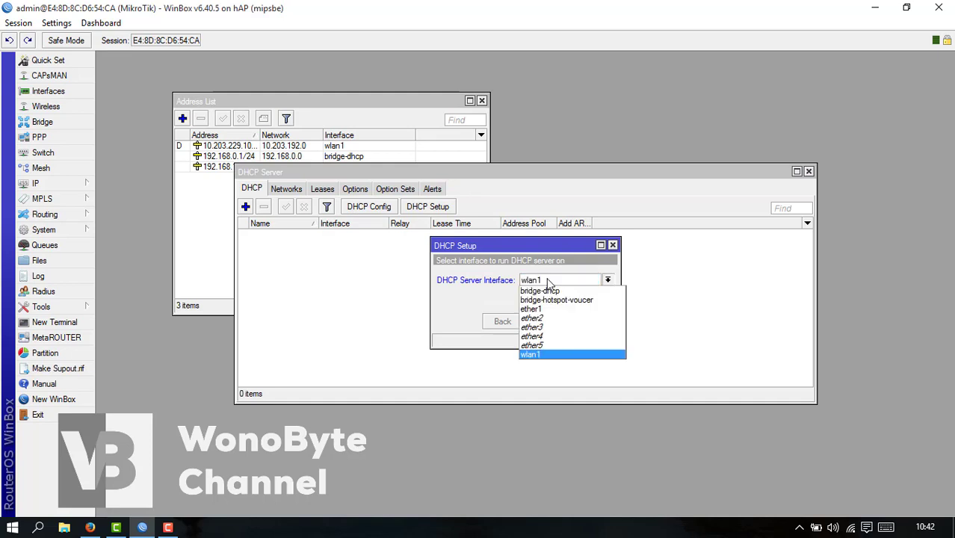
left_click(551, 291)
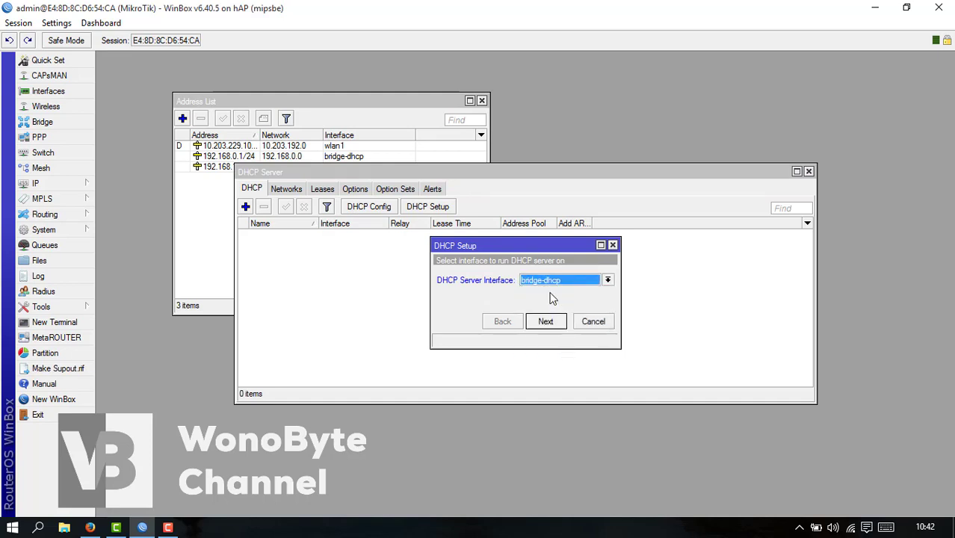
left_click(547, 323)
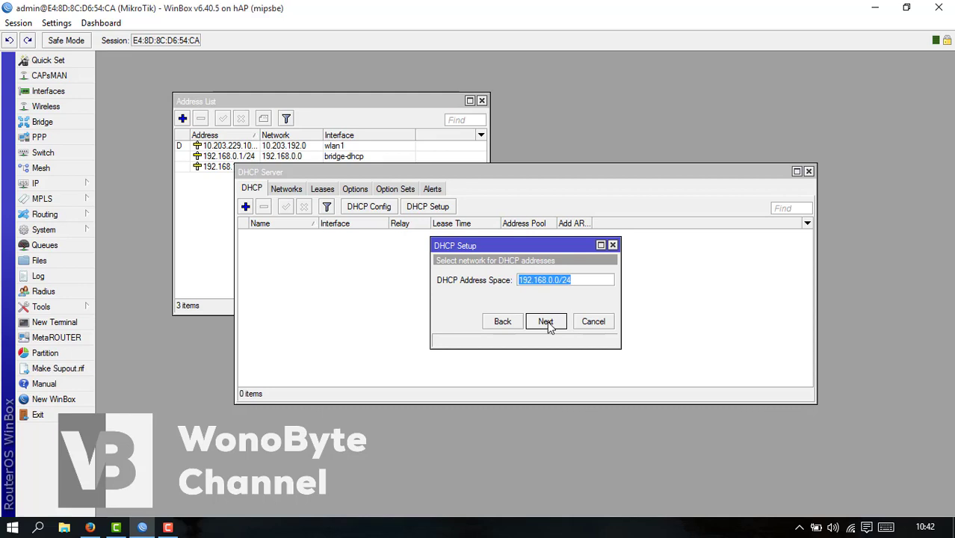
left_click(546, 322)
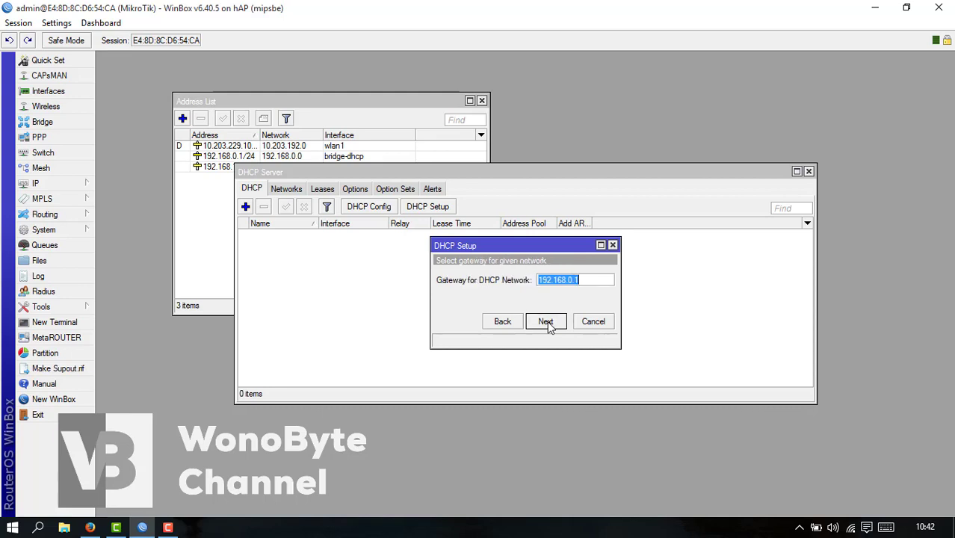
left_click(547, 322)
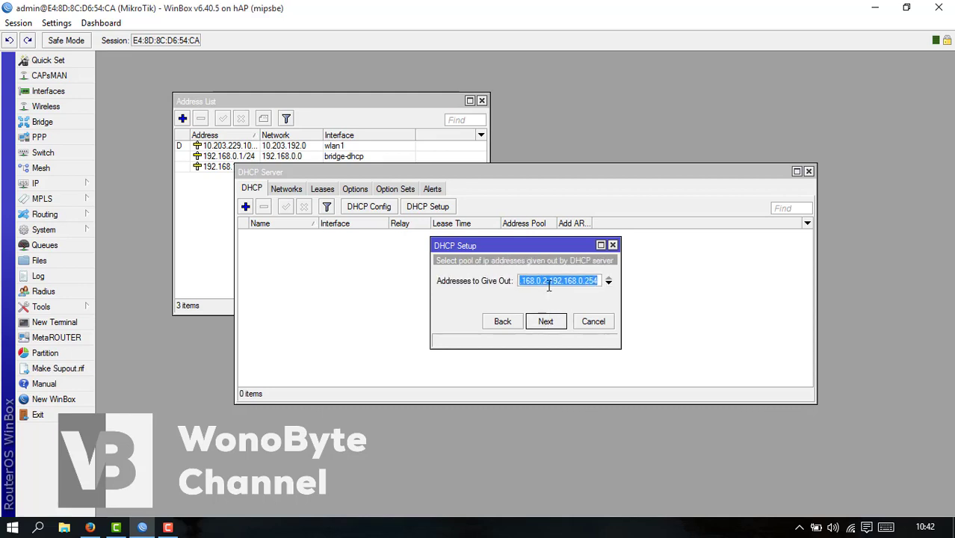
- Set the DHCP addresses to give out to 192.168.0.100-192.168.0.150
left_click(549, 286)
key("BackSpace")
type("100")
key("Right")
key("Right")
key("Right")
key("Right")
key("Right")
key("Right")
key("BackSpace")
type("150")
left_click(545, 321)
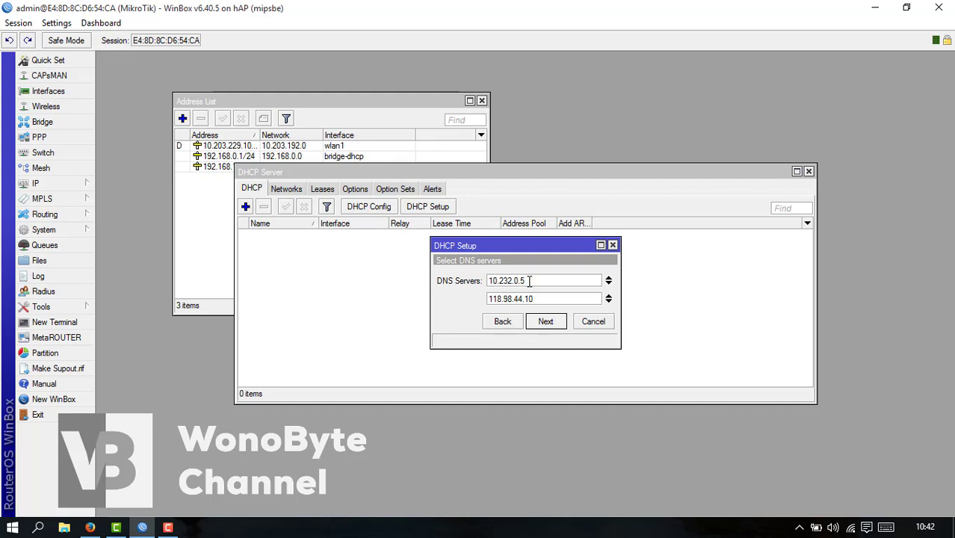
- Set the DHCP DNS servers to 1.1.1.1 and 1.0.0.1, and finish the setup with a lease time of 00:10:00
left_click_drag(527, 281, 487, 288)
type("1.1.1.1")
key("Tab")
type("1")
mouse_move(501, 296)
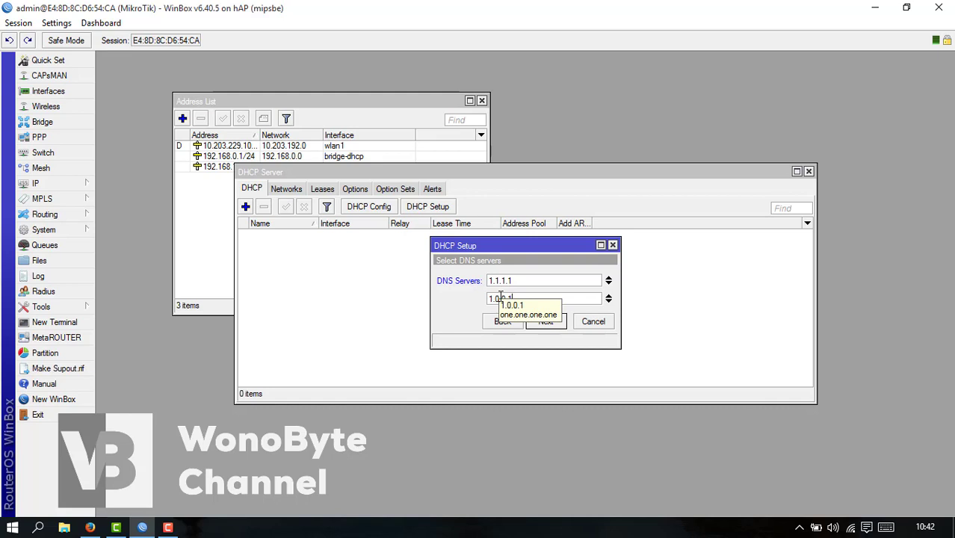
left_click(543, 324)
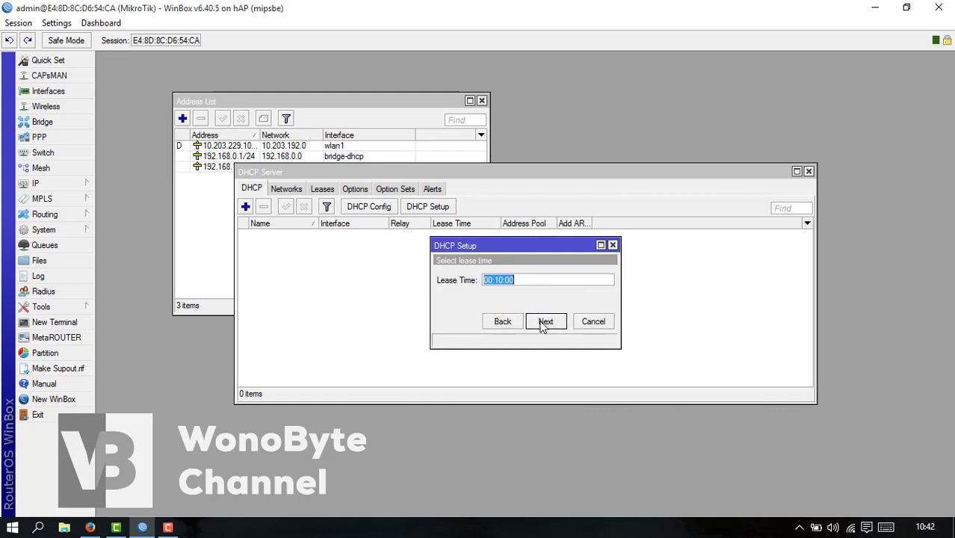
left_click(544, 322)
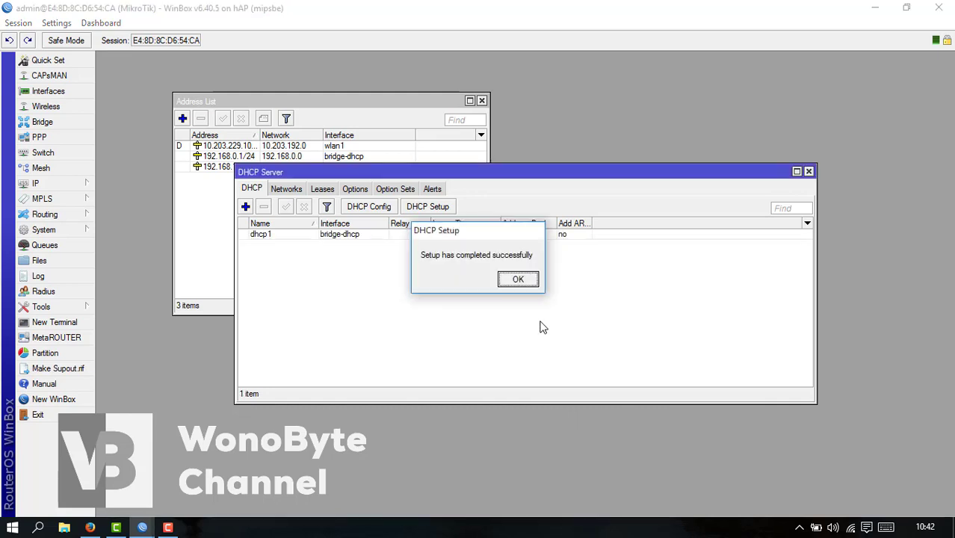
left_click(518, 280)
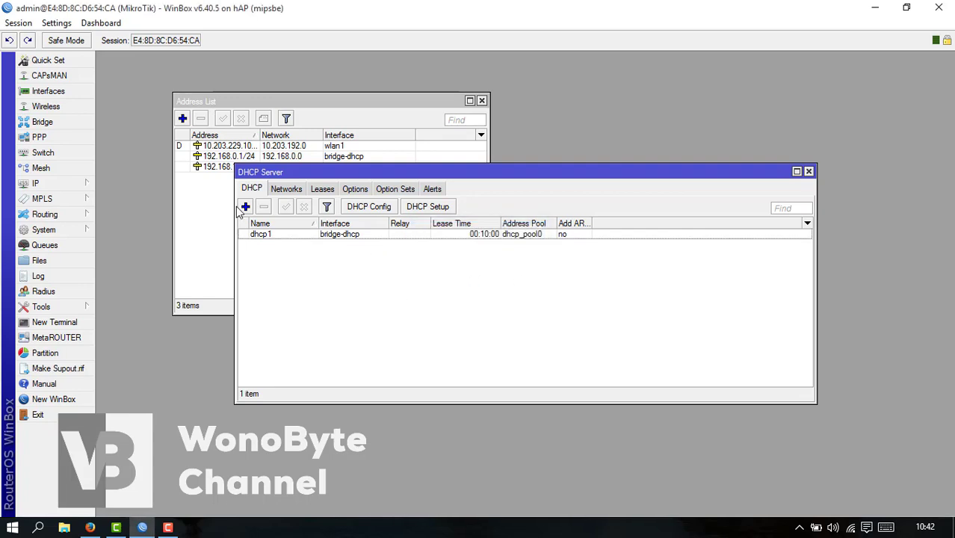
- Open the router's DNS settings and enter 1.1.1.1, 1.0.0.1 and 8.8.8.8 as servers
left_click(86, 186)
left_click(131, 259)
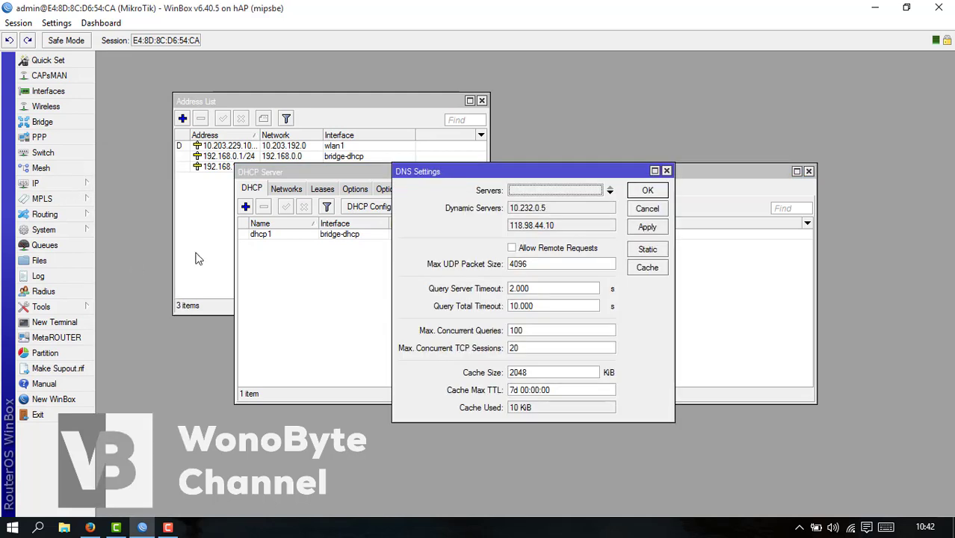
left_click(536, 191)
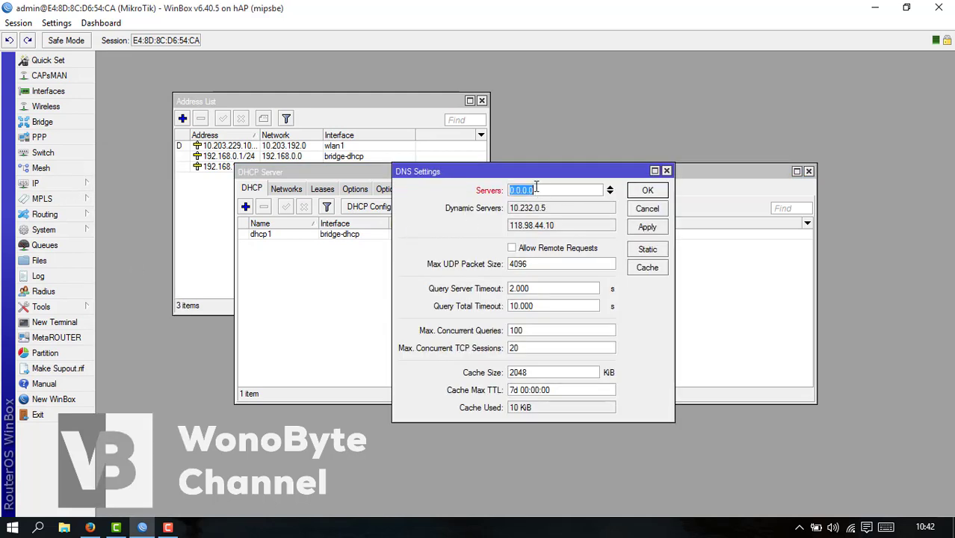
type("1.1.1.1")
left_click(610, 192)
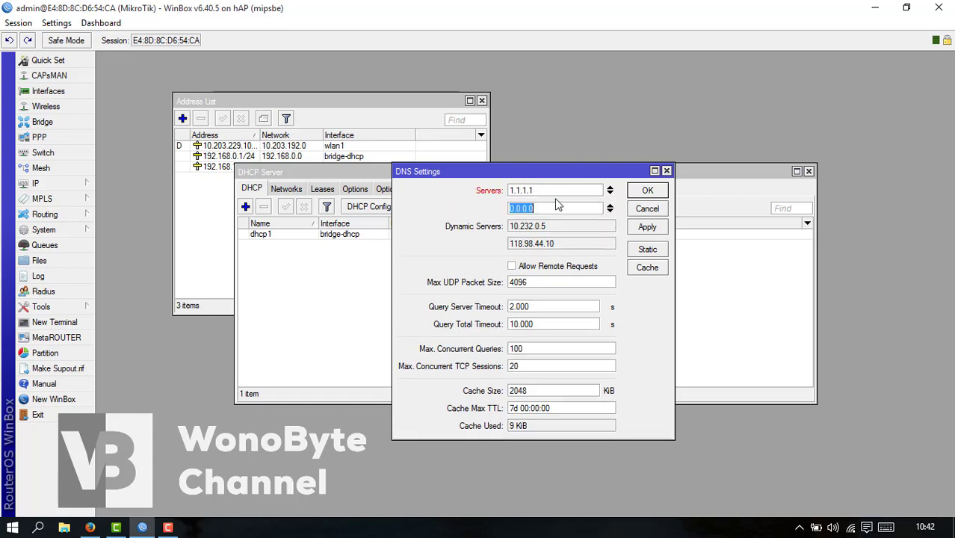
type("1.0.0.1")
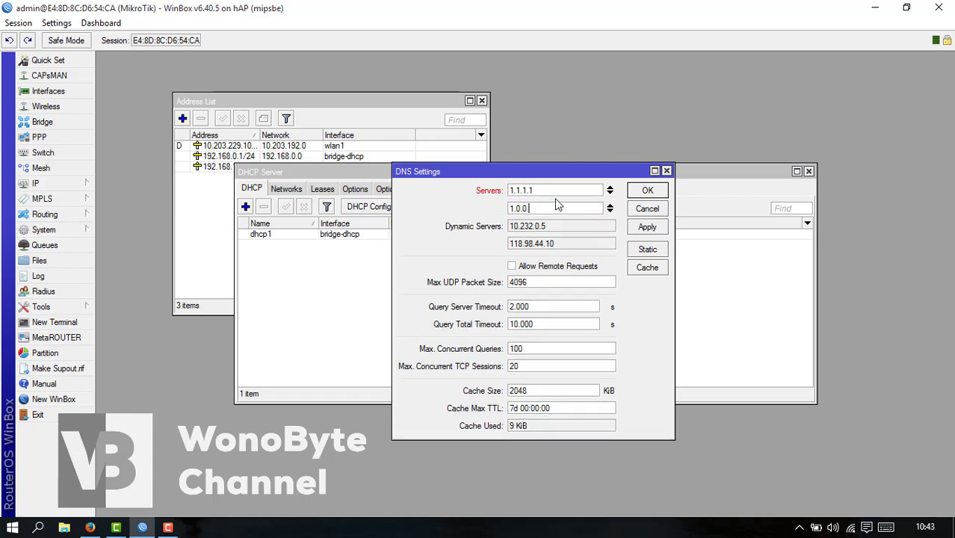
left_click(609, 210)
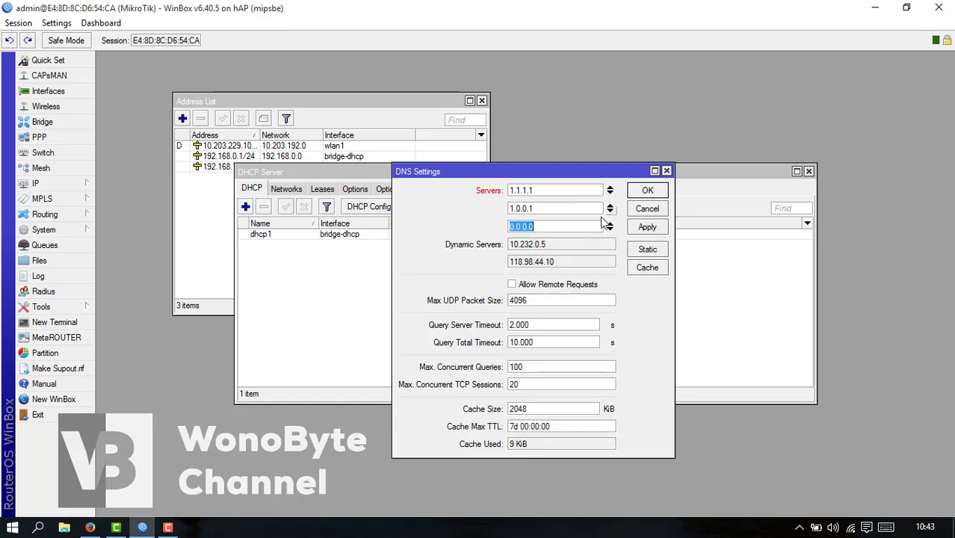
type("8.8.8.")
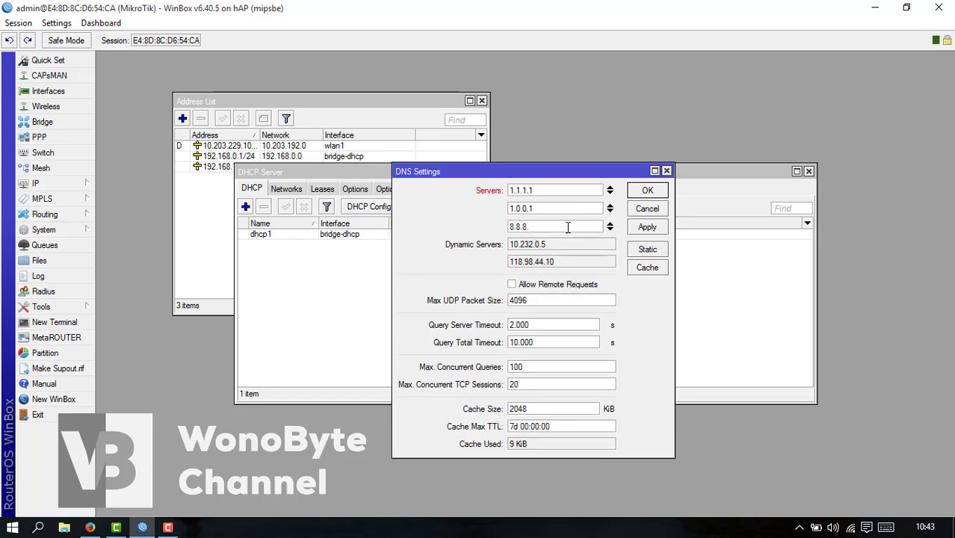
type("8")
- Allow remote requests in the DNS settings, then apply and close them
left_click(513, 286)
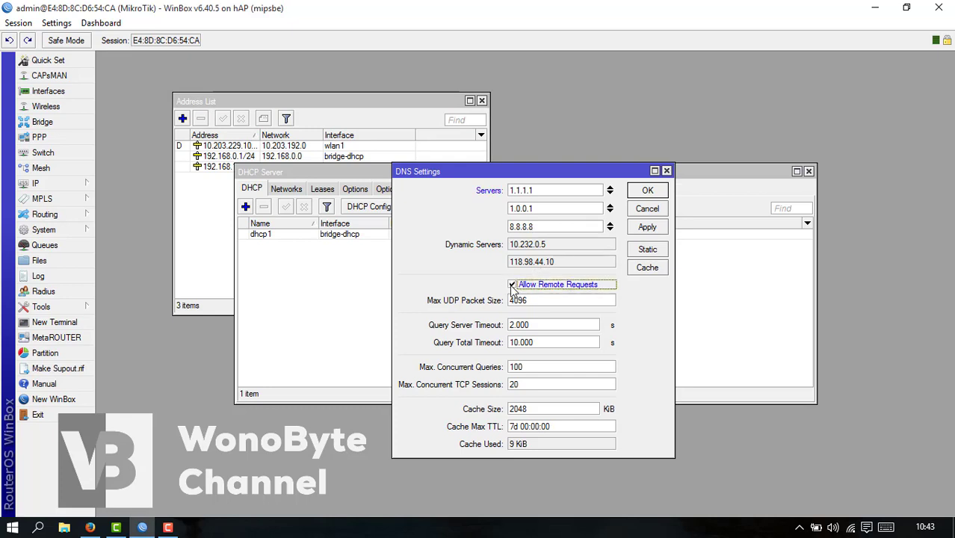
left_click(640, 232)
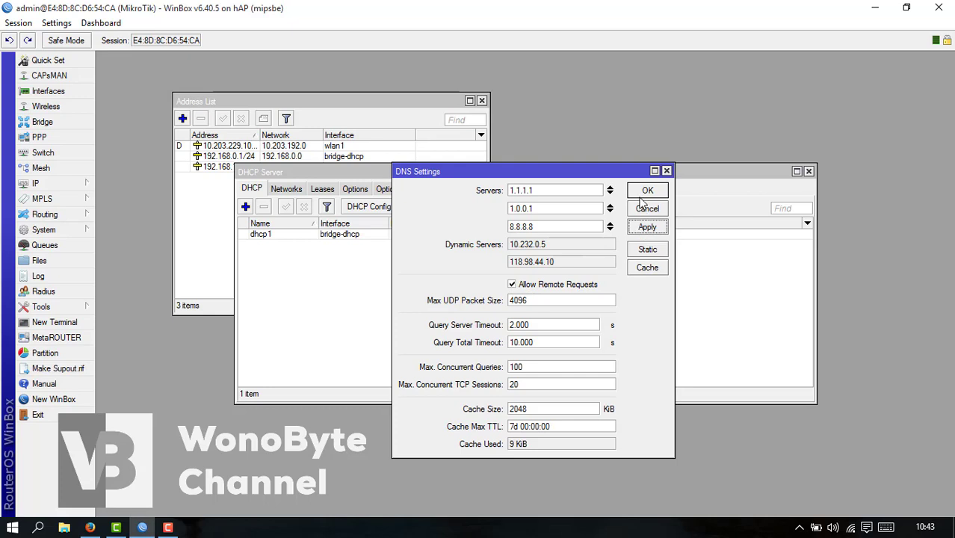
left_click(644, 192)
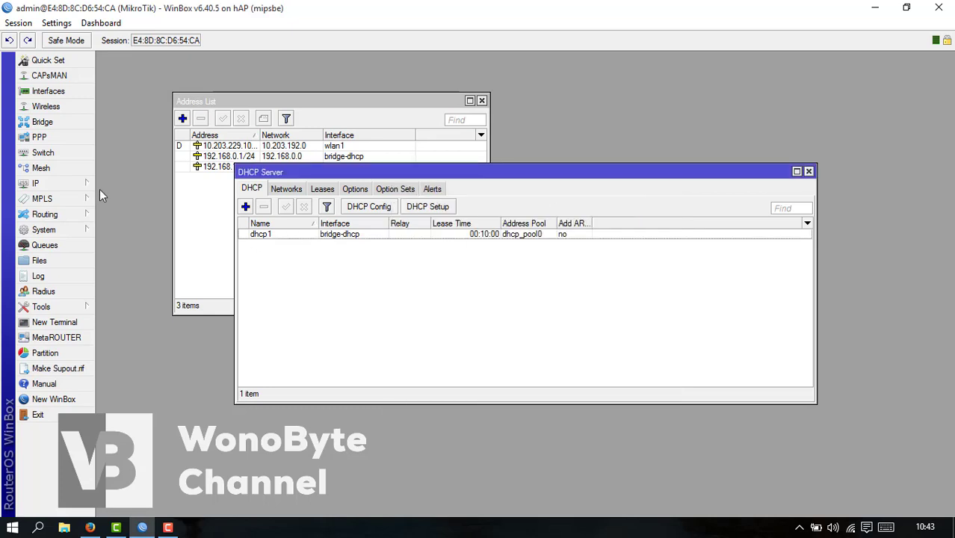
- Add a firewall NAT rule in the srcnat chain that masquerades traffic going out through wlan1
left_click(75, 184)
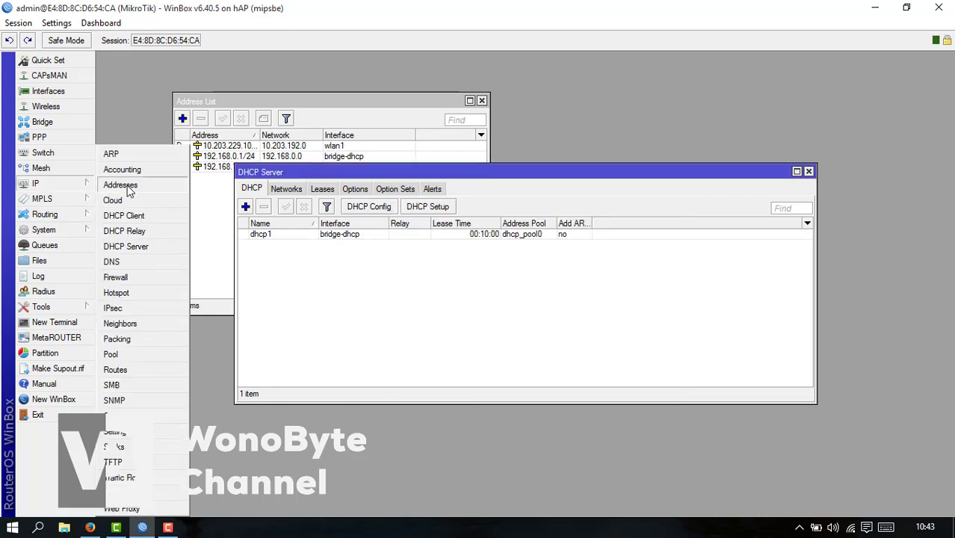
left_click(131, 278)
left_click(147, 120)
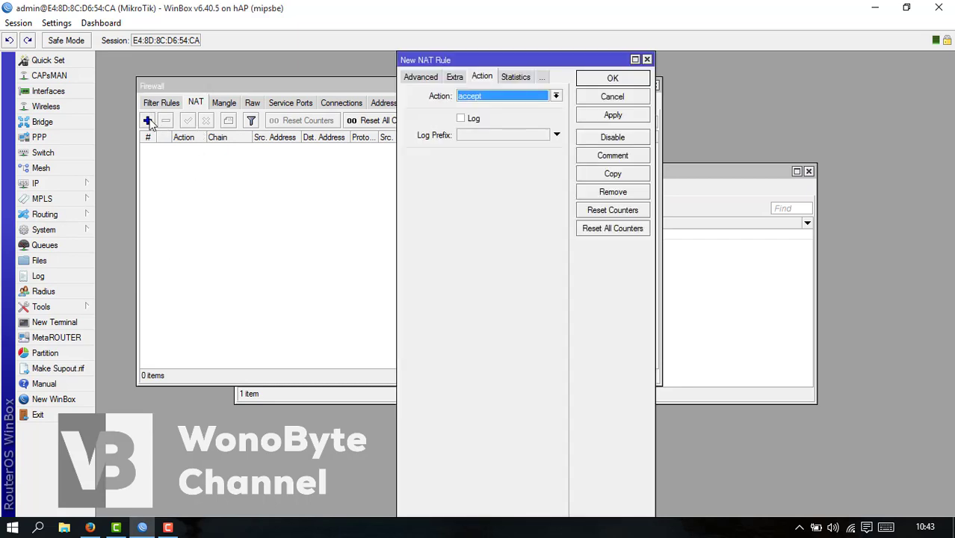
left_click(490, 97)
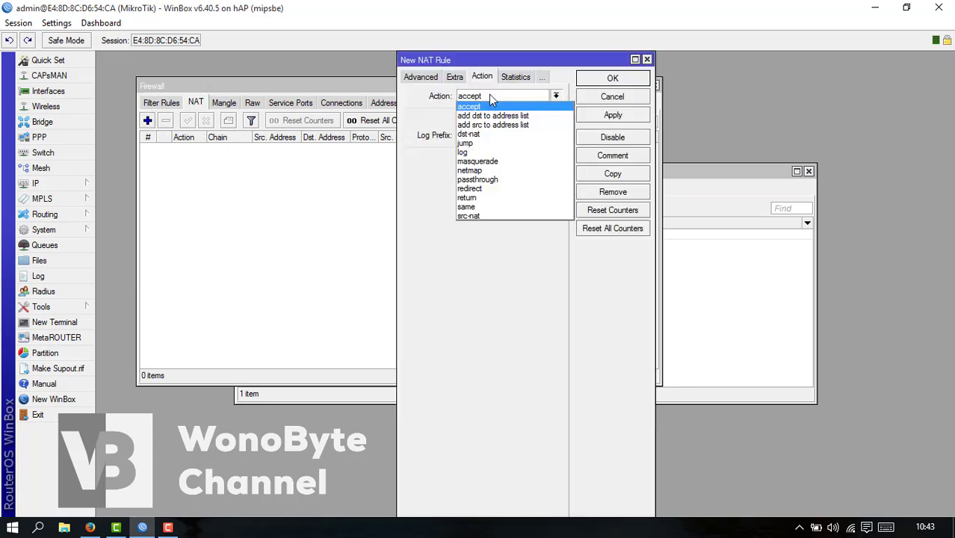
left_click(483, 161)
left_click(418, 78)
left_click(417, 78)
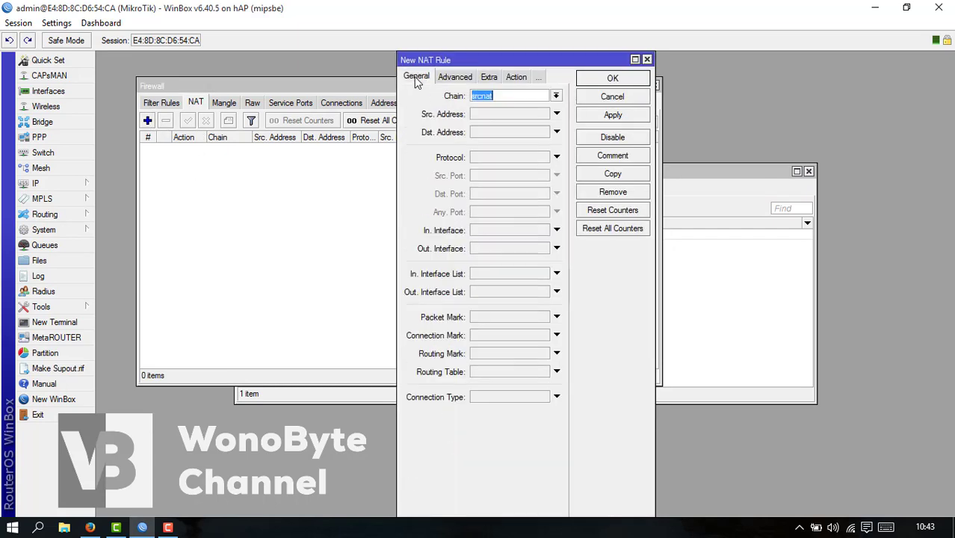
left_click(479, 251)
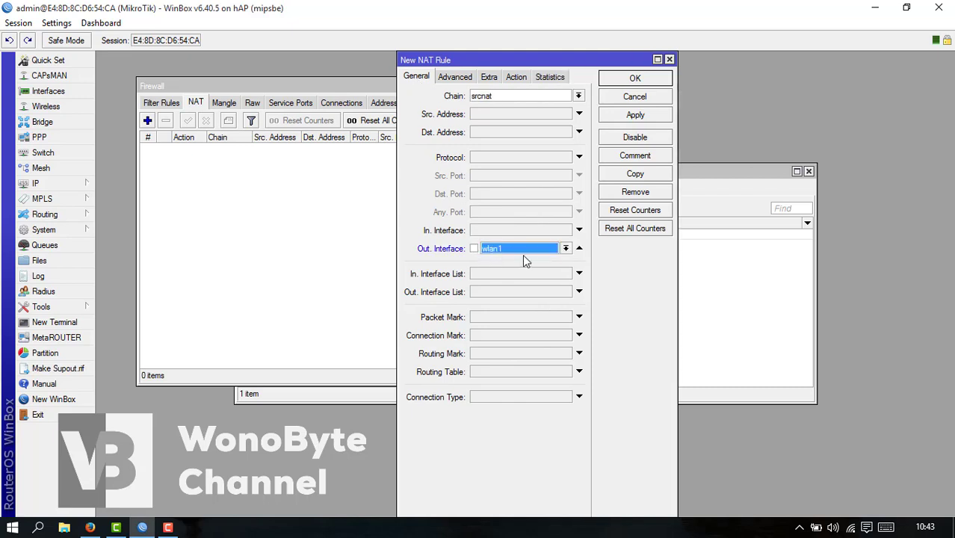
left_click(636, 116)
left_click(634, 80)
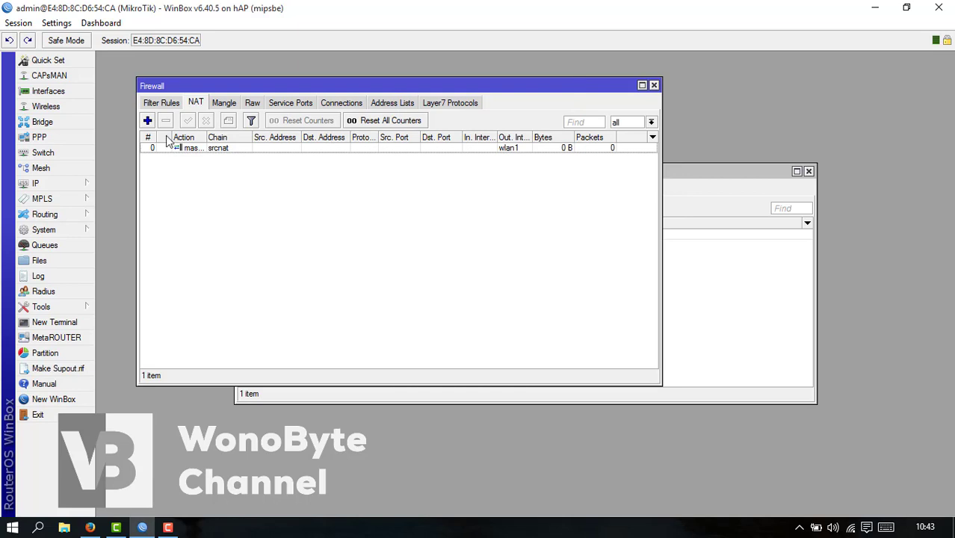
- Add a second srcnat rule with the masquerade action for source address 192.168.0.0/24 and apply it
left_click(147, 120)
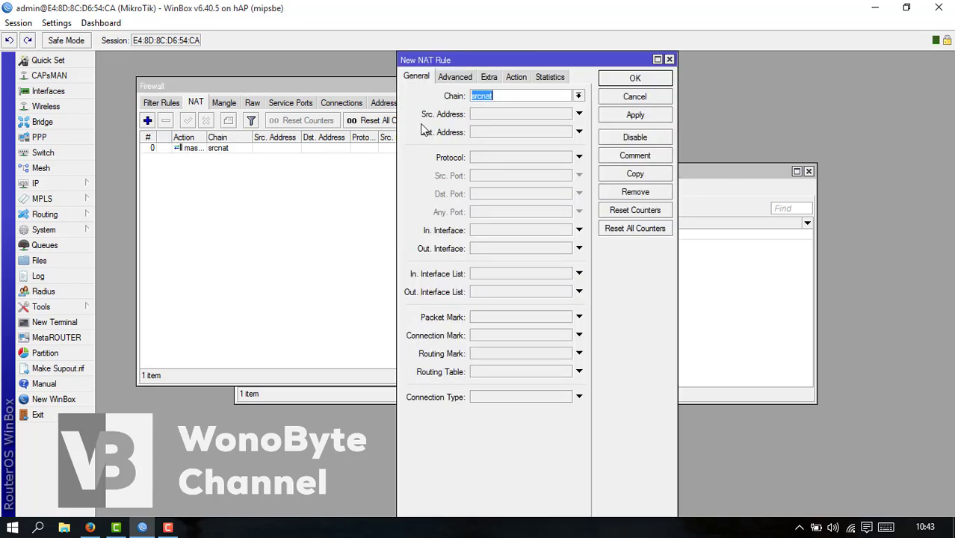
left_click(514, 78)
left_click(514, 96)
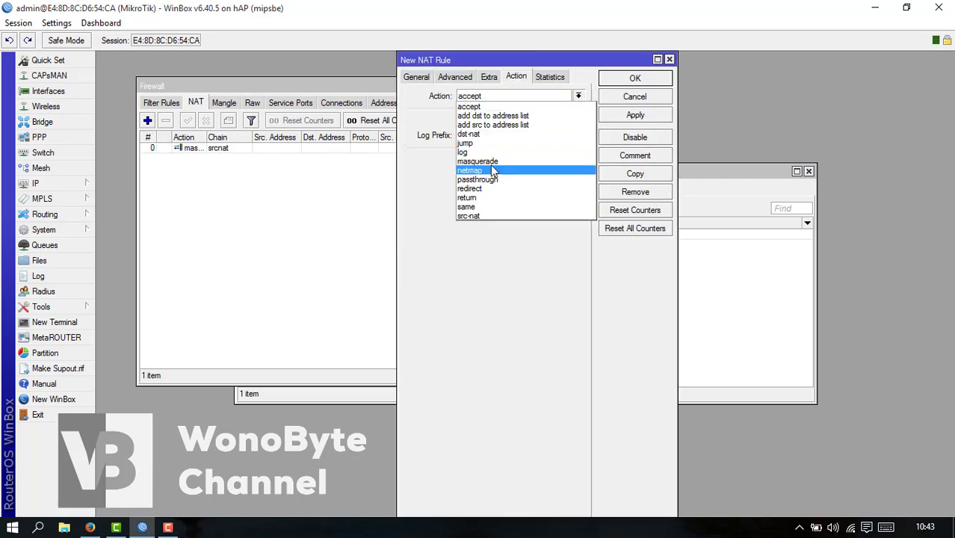
left_click(489, 166)
left_click(416, 78)
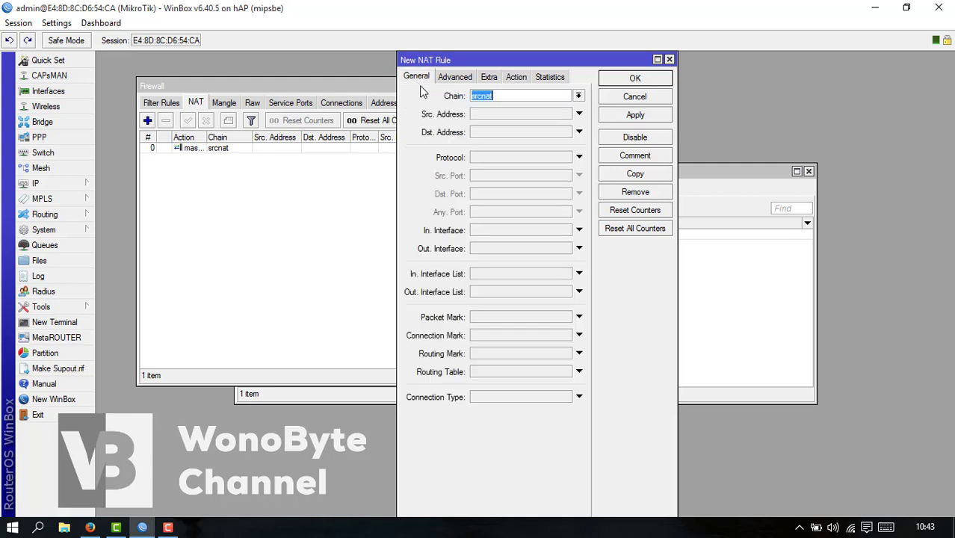
left_click(482, 115)
type("192.17")
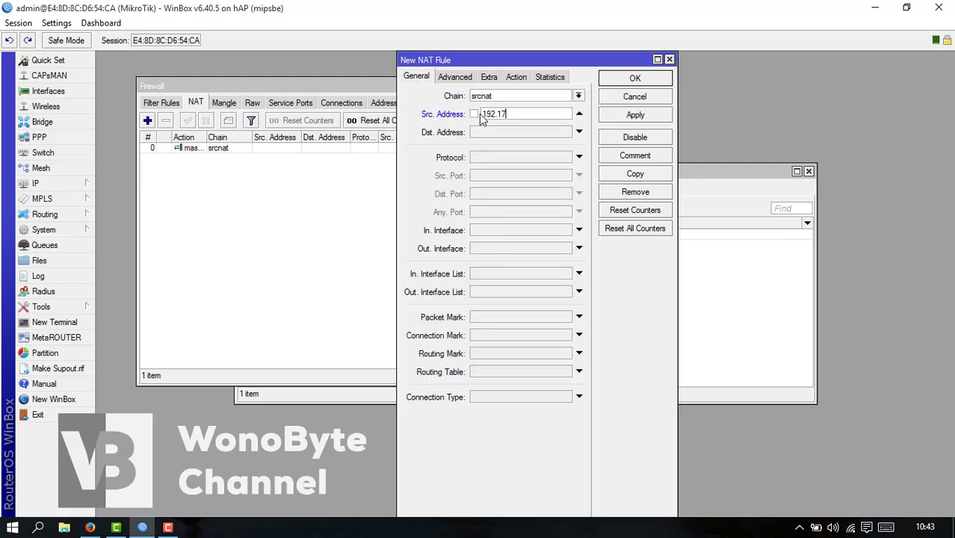
key("BackSpace")
type("68.0.0/24")
left_click(635, 117)
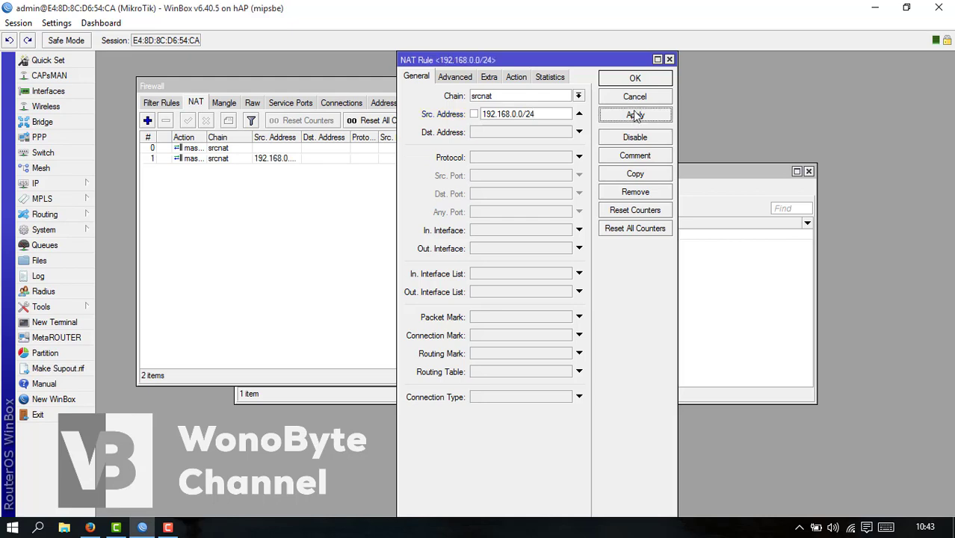
- Copy the 192.168.0.0/24 NAT rule, set the copy's source address to 192.168.1.0/24, then apply and close both rules
left_click(635, 173)
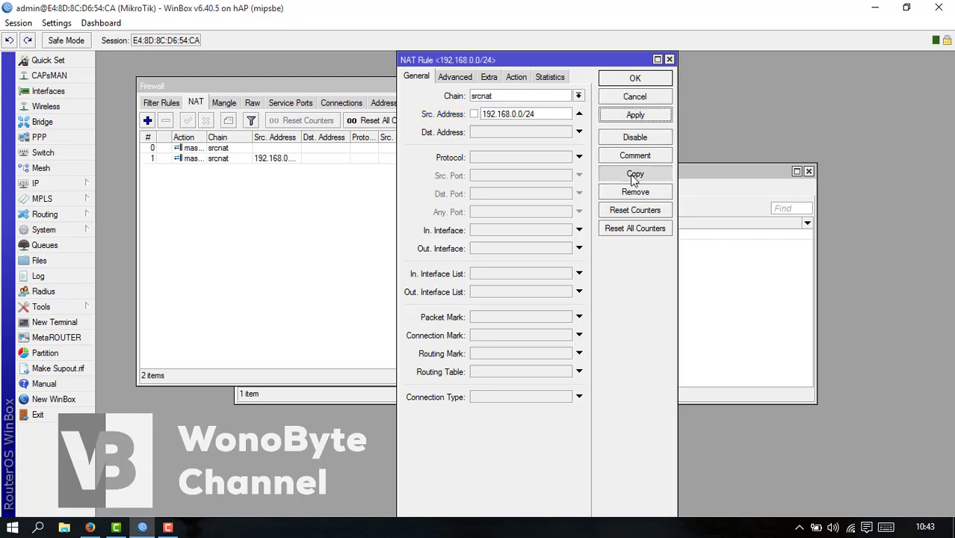
left_click(530, 114)
key("BackSpace")
type("1")
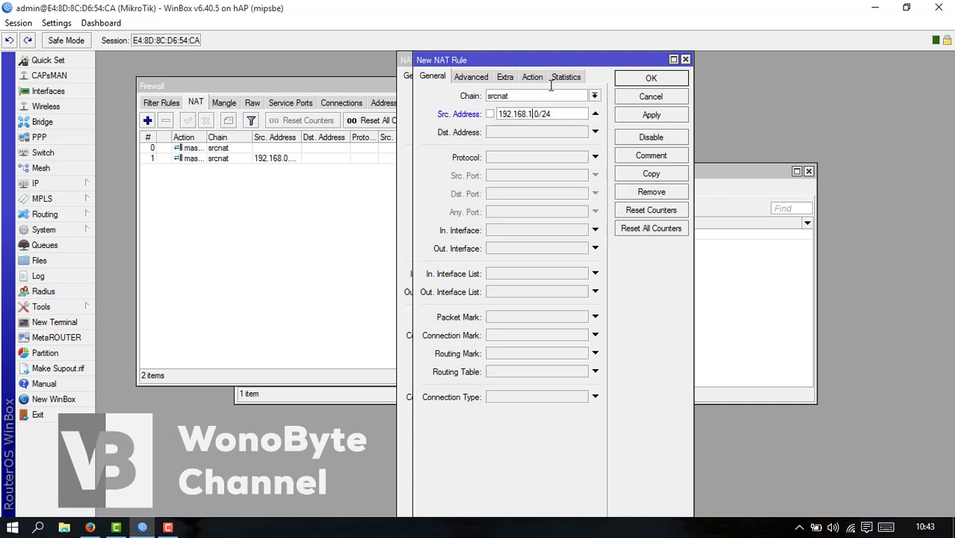
left_click(642, 115)
left_click(640, 81)
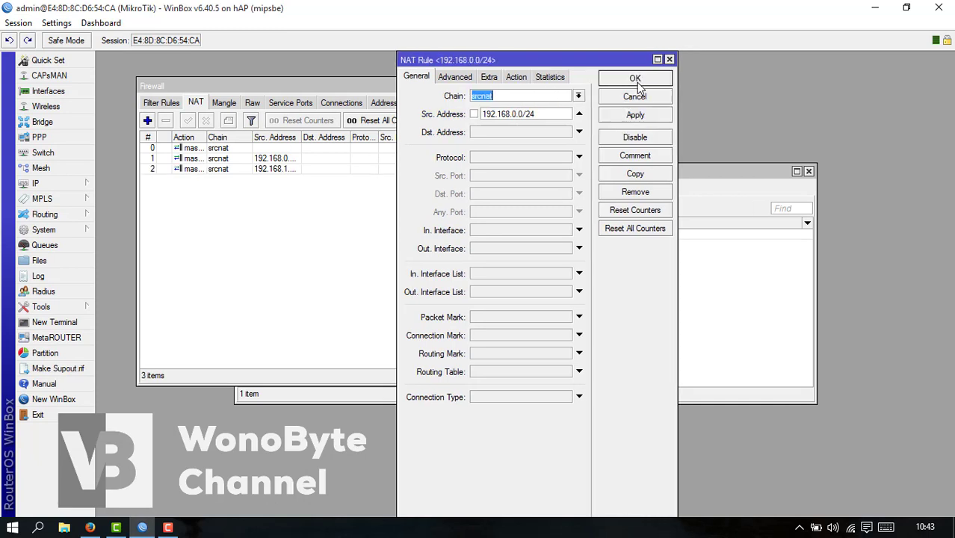
left_click(634, 78)
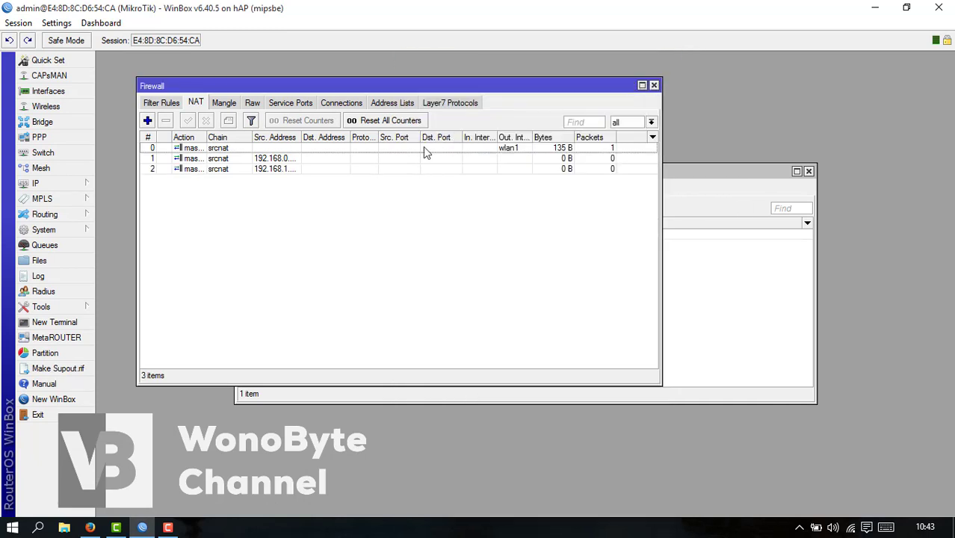
- Close the Firewall and DHCP Server windows and move the Address List window out of the way
left_click(654, 85)
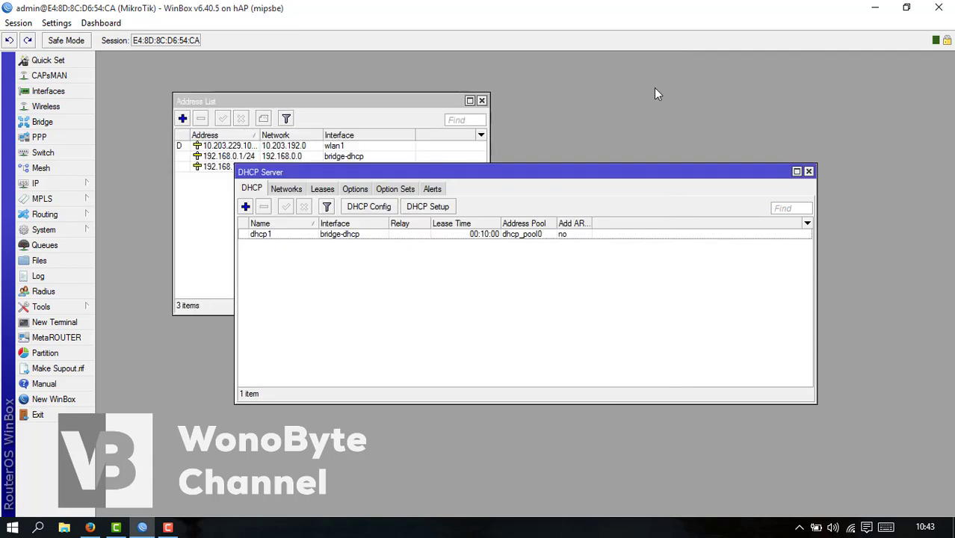
left_click(809, 171)
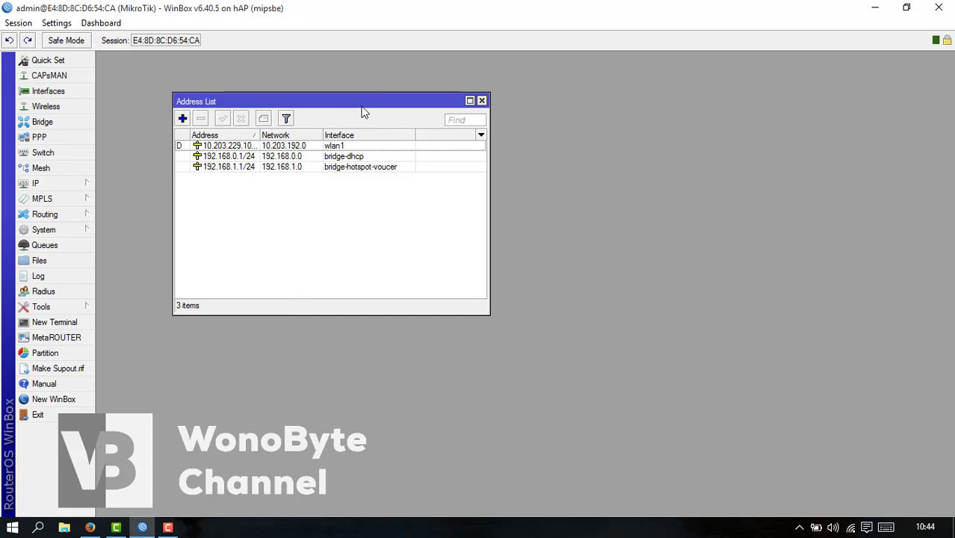
left_click_drag(361, 105, 306, 85)
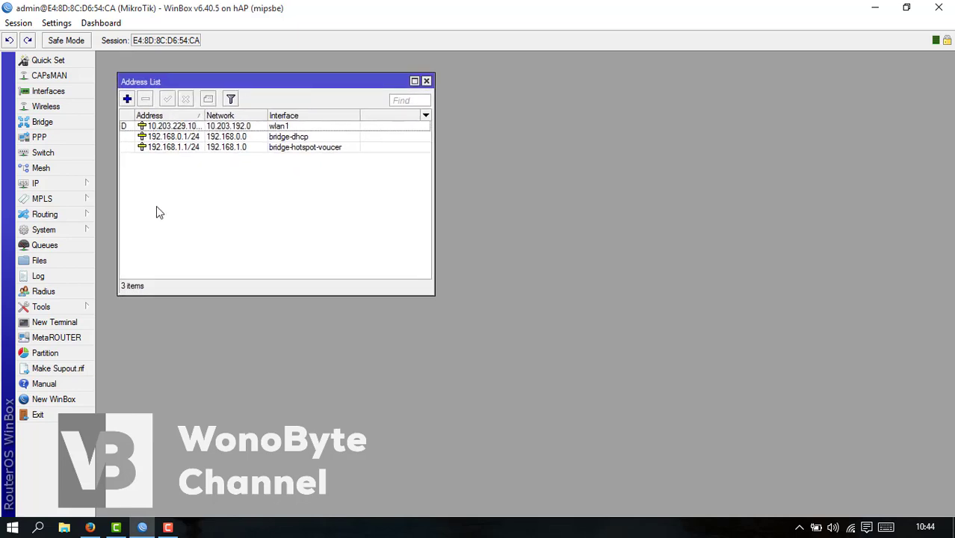
- Add ether1 as a new port of the bridge-dhcp bridge, then apply and close the port settings
left_click(75, 185)
left_click(58, 122)
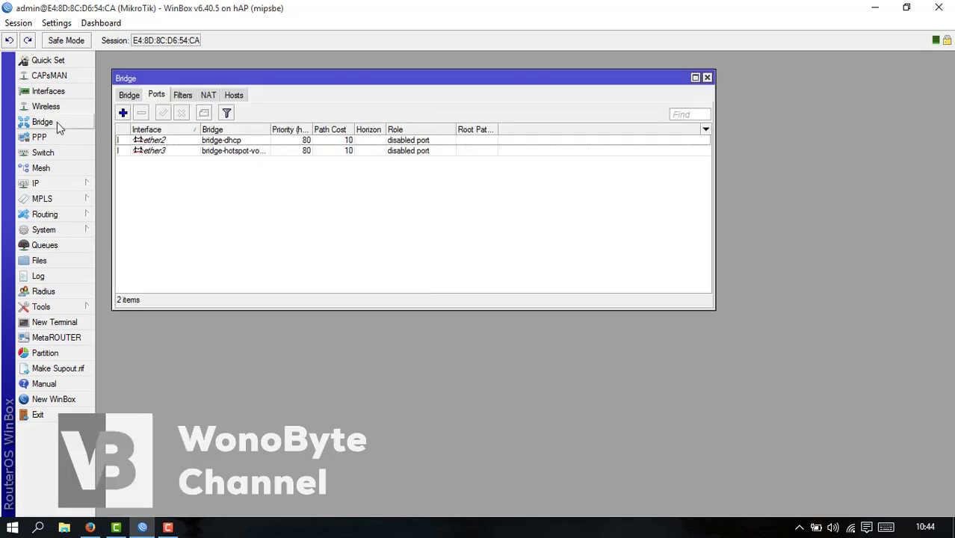
left_click(122, 113)
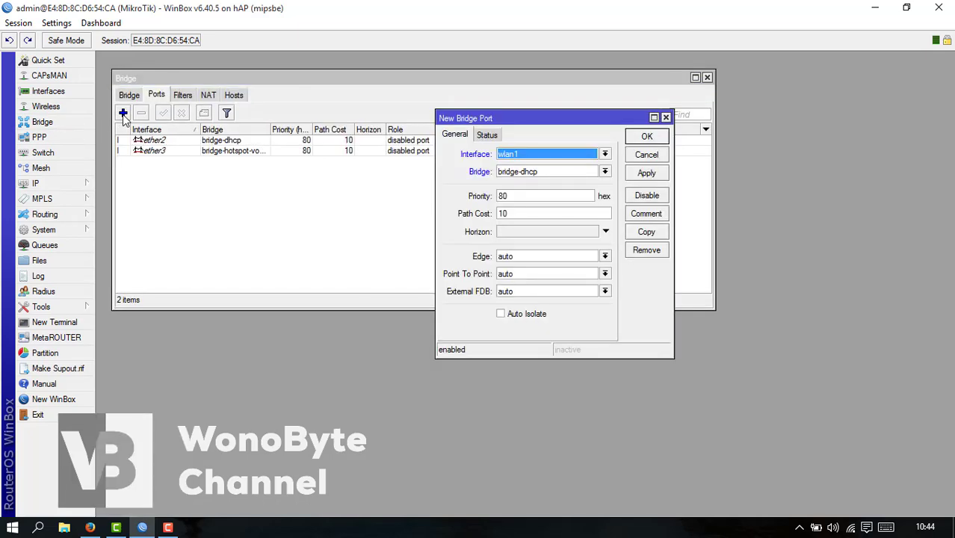
left_click(525, 160)
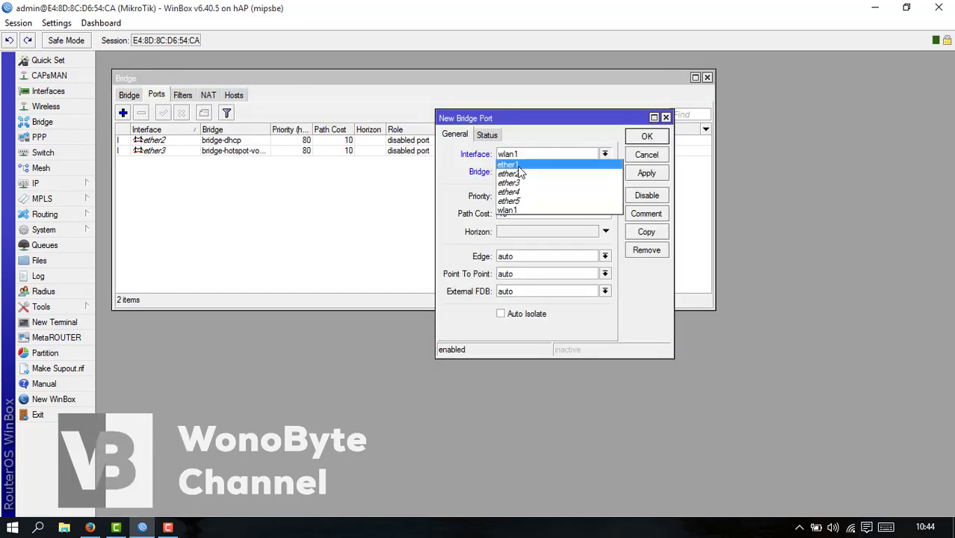
left_click(520, 172)
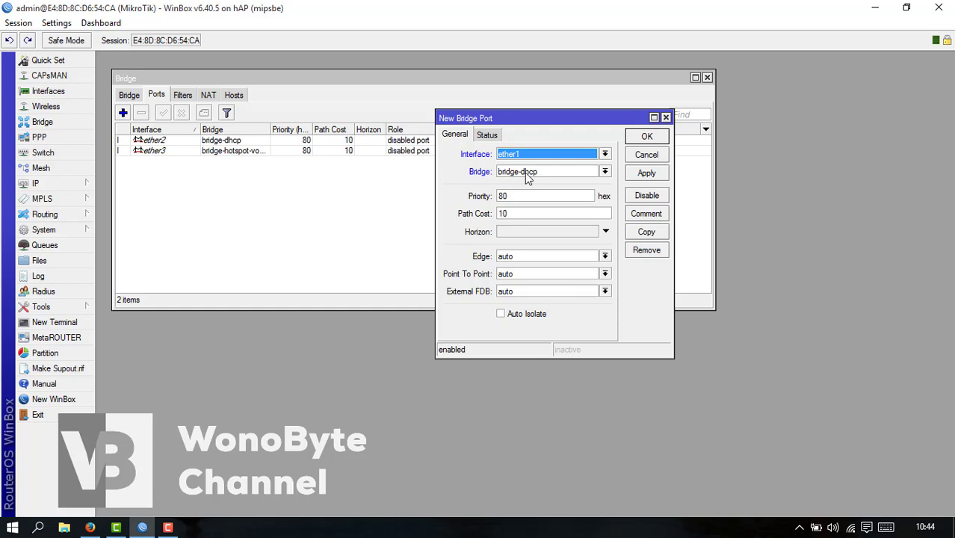
left_click(648, 174)
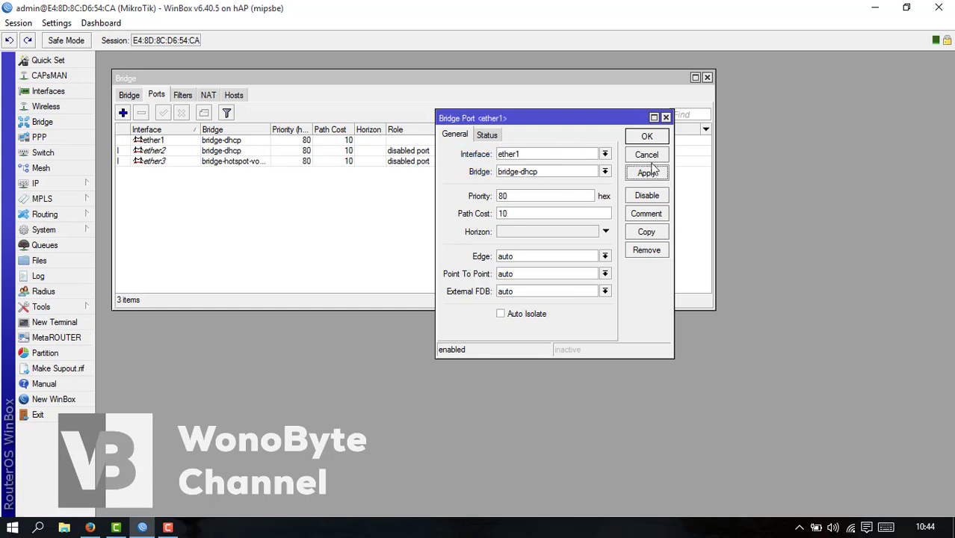
left_click(647, 136)
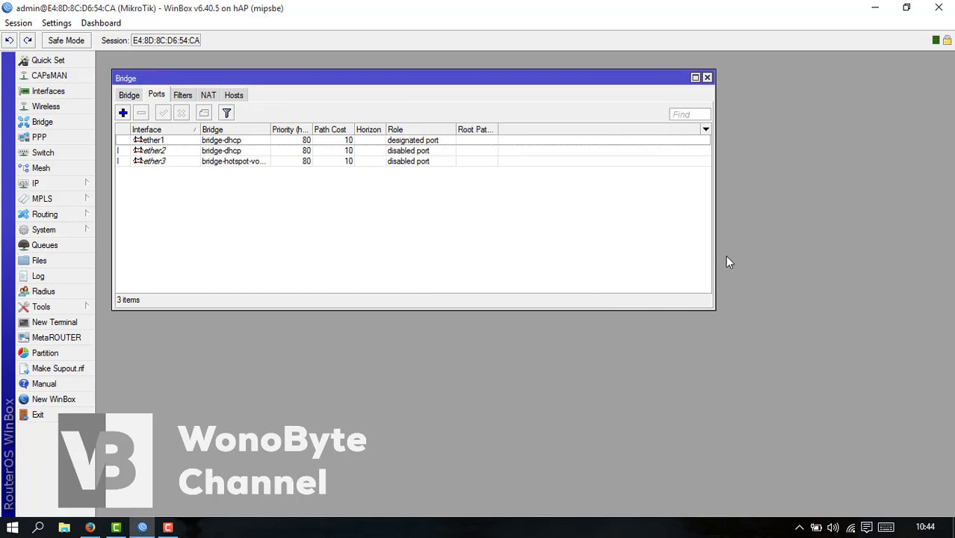
- Disconnect the computer from the KEMBANGGULA Wi-Fi network
left_click(852, 527)
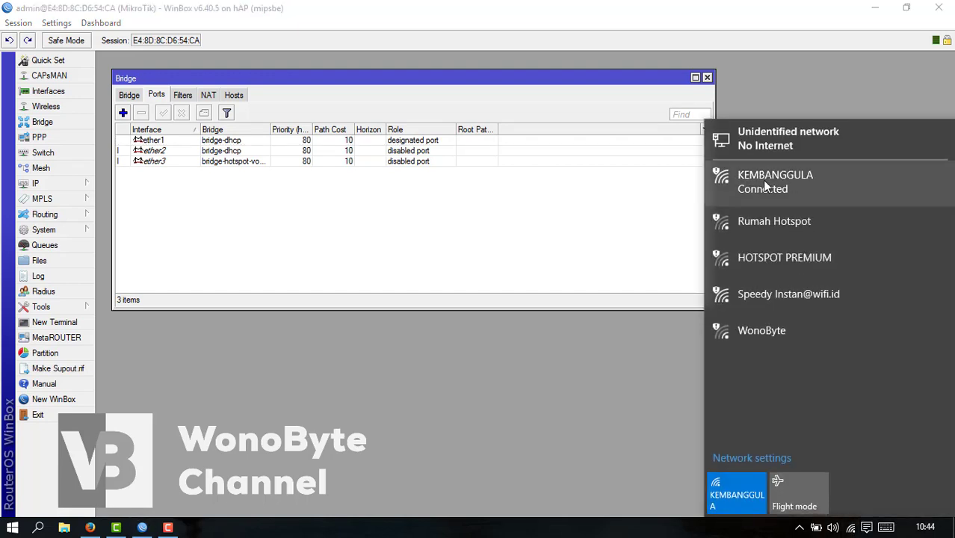
left_click(762, 189)
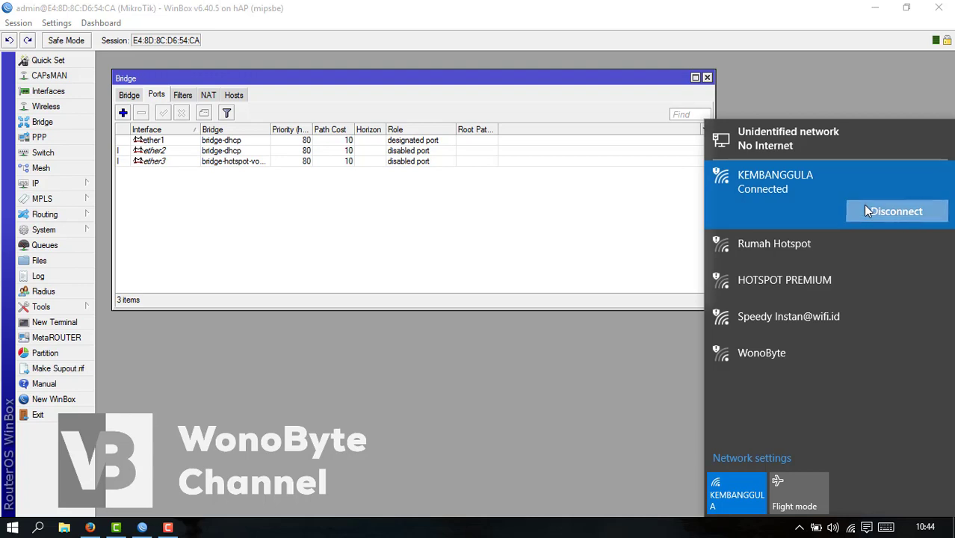
left_click(620, 221)
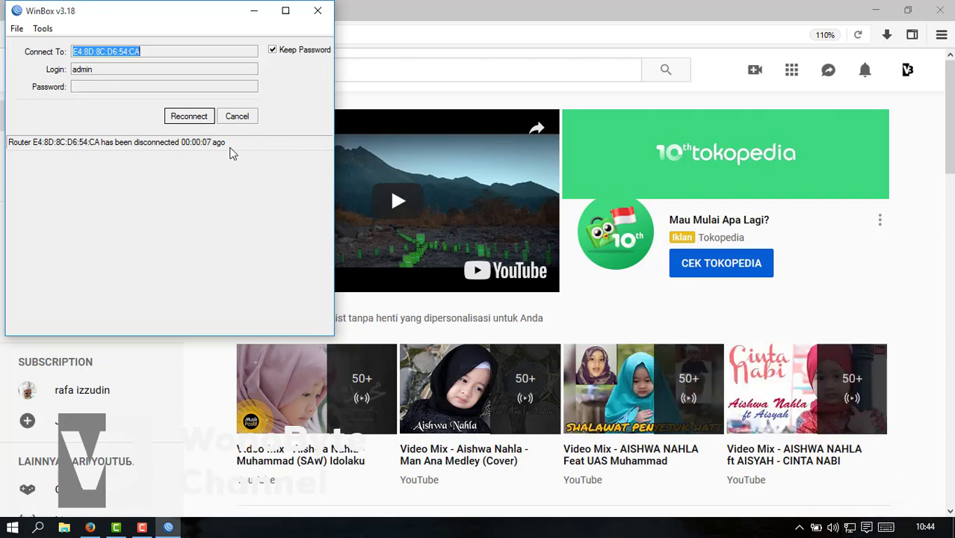
- Abandon the lost MAC address session and connect to the neighboring MikroTik at 192.168.0.1 with the admin login
left_click(196, 121)
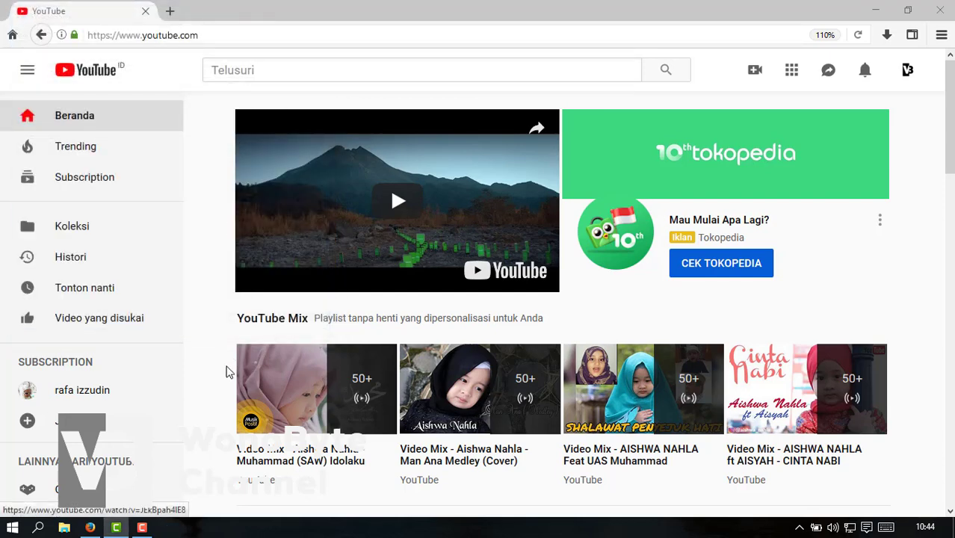
mouse_move(179, 323)
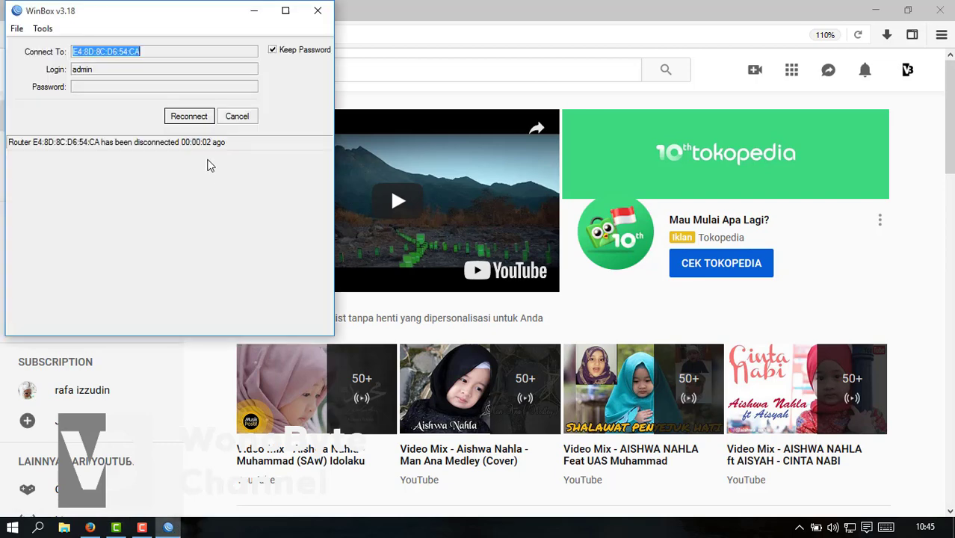
left_click(244, 118)
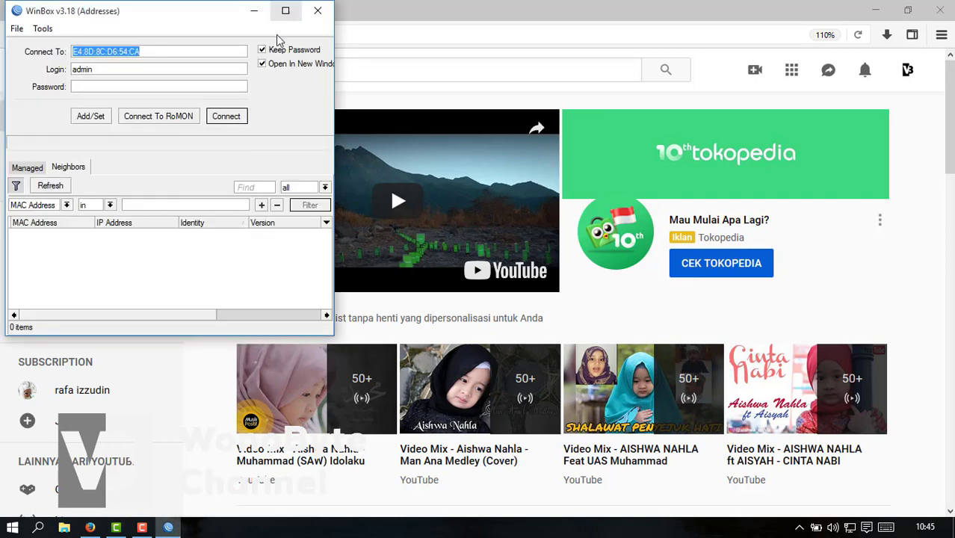
left_click(110, 236)
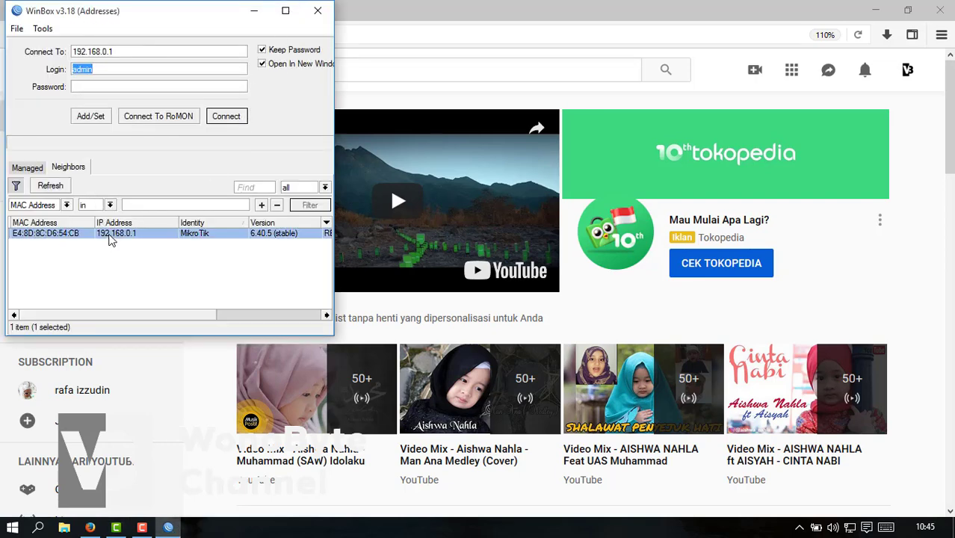
left_click(227, 117)
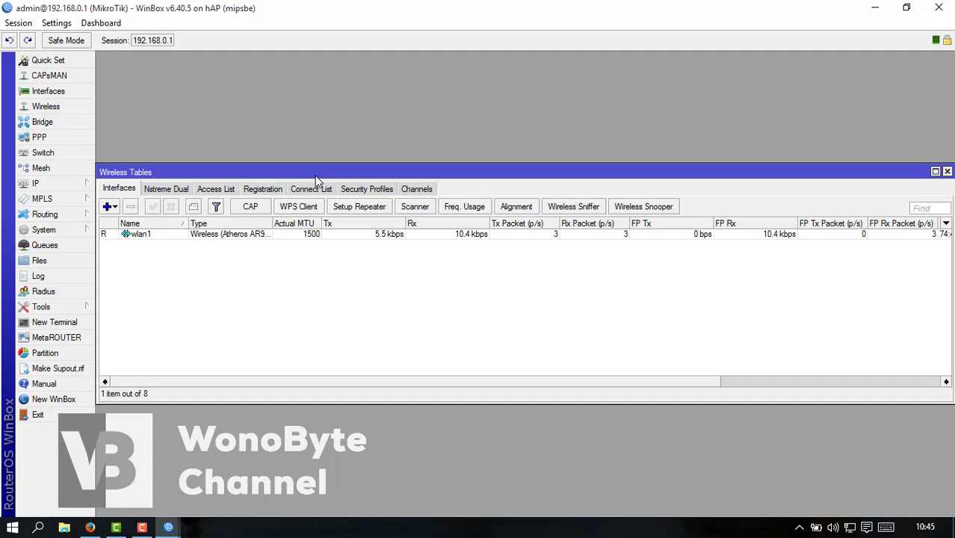
left_click_drag(315, 176, 318, 86)
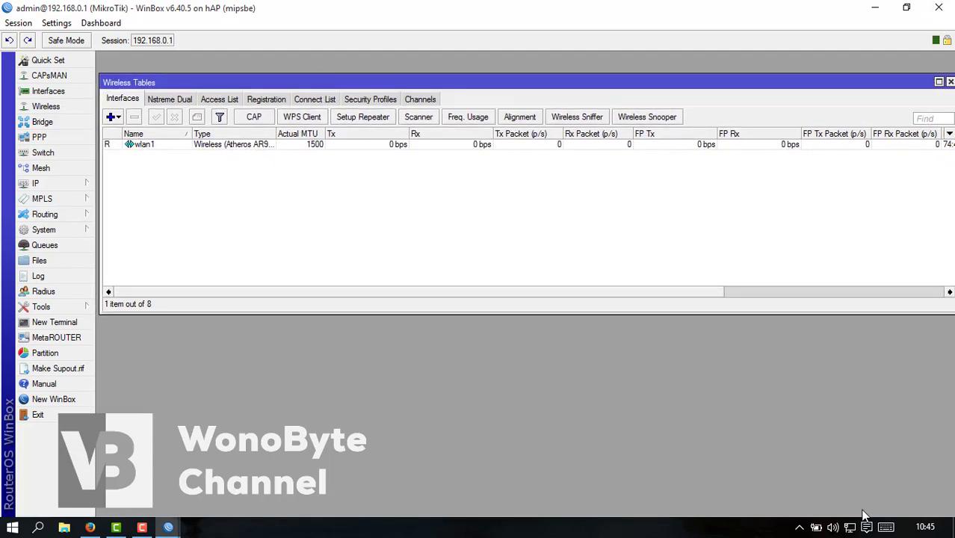
- Check the computer's Ethernet connection details in Network and Sharing Center, then close its windows
right_click(850, 527)
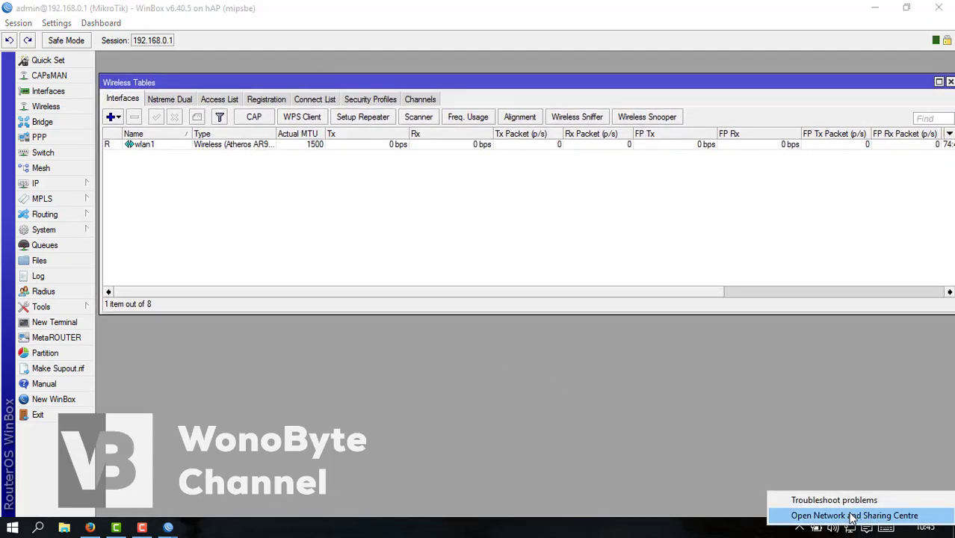
left_click(853, 516)
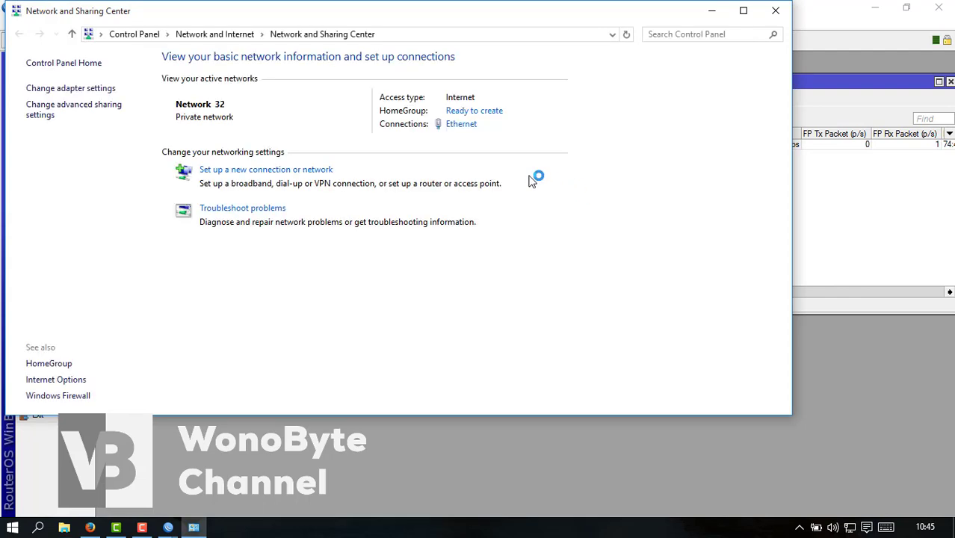
left_click(461, 127)
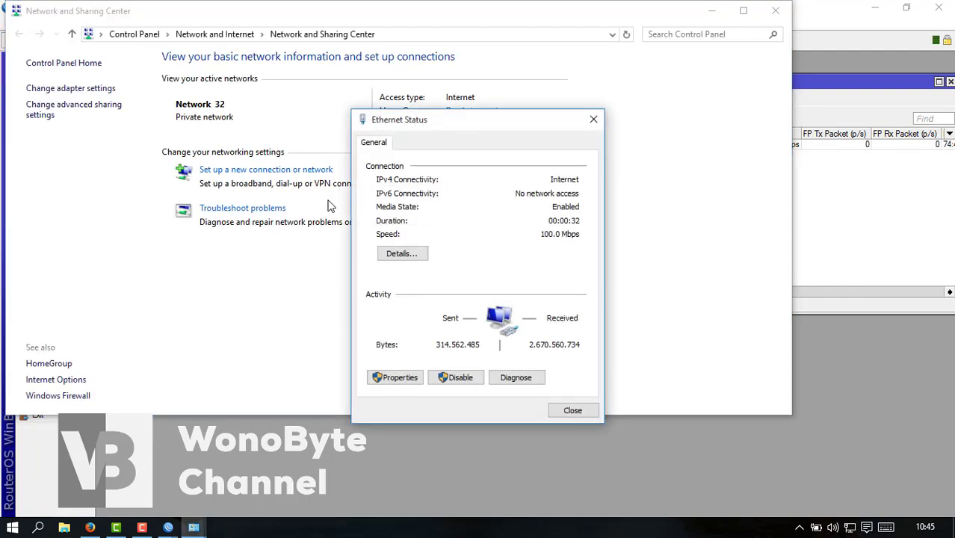
left_click(402, 253)
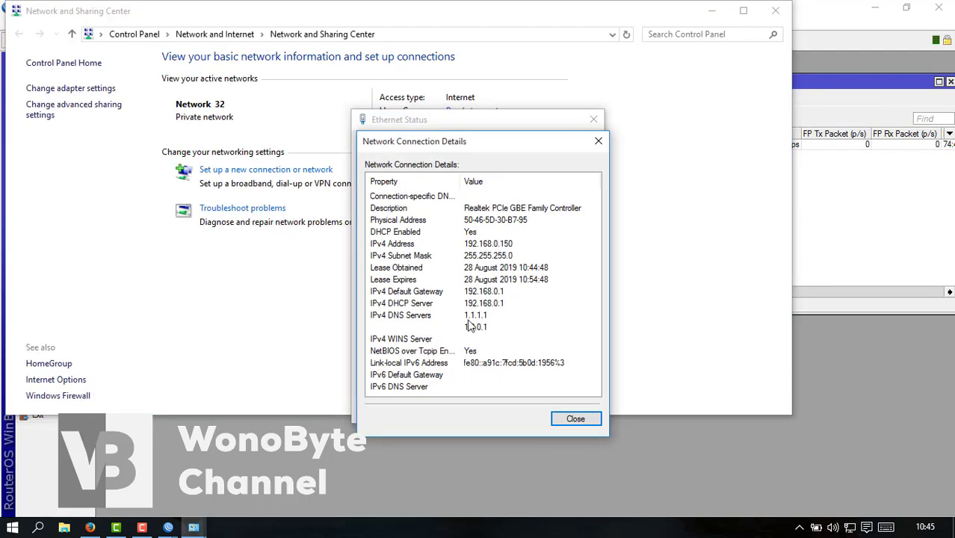
left_click(598, 142)
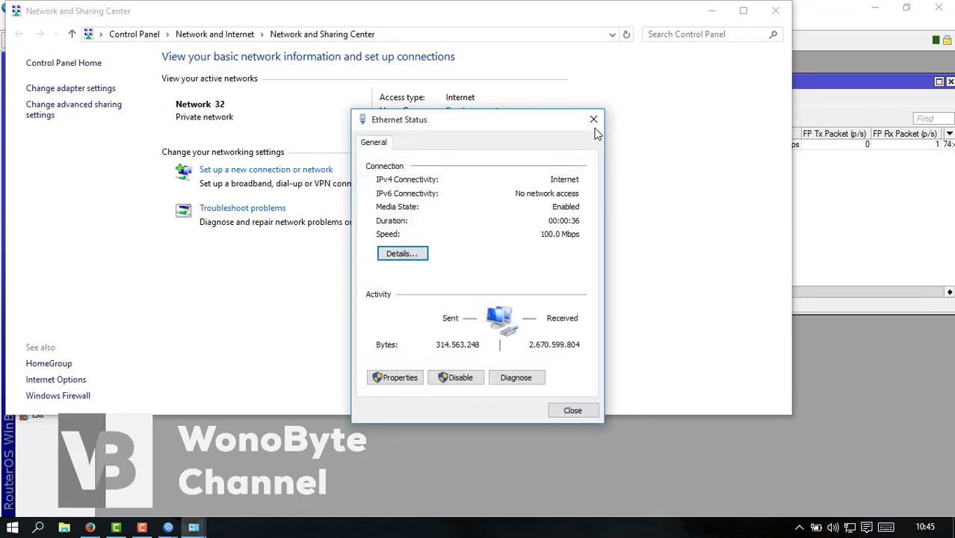
left_click(594, 120)
left_click(783, 16)
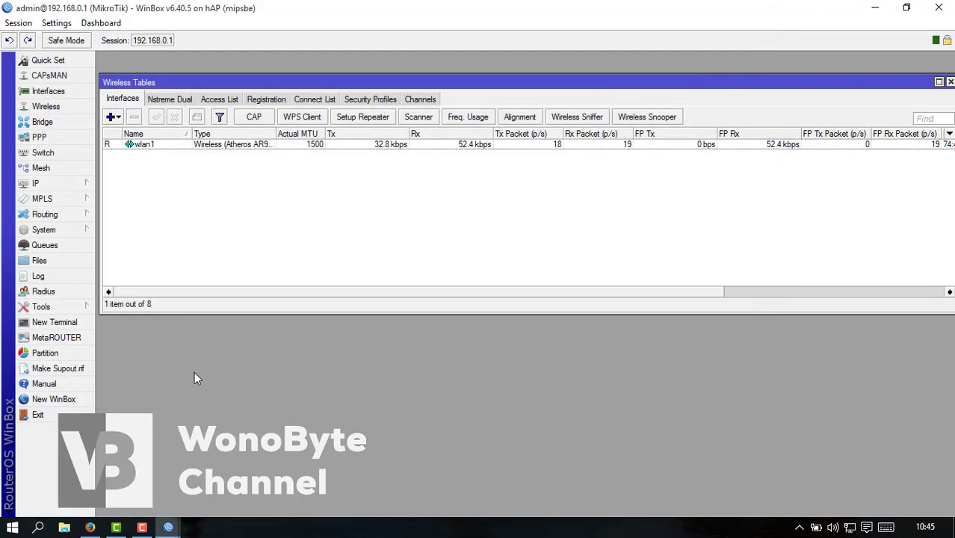
- Switch to Firefox and load google.com in a new tab to test internet access, then close the tab
left_click(89, 527)
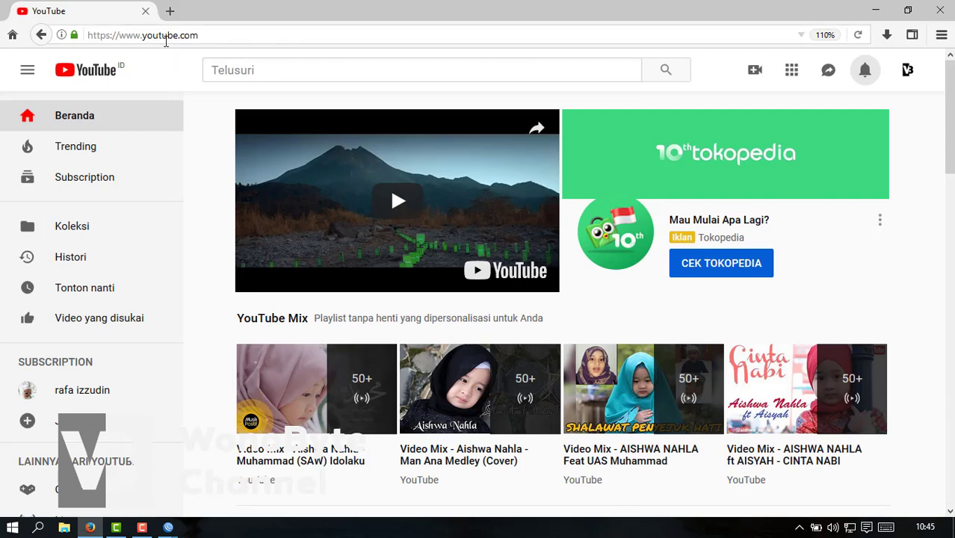
left_click(170, 17)
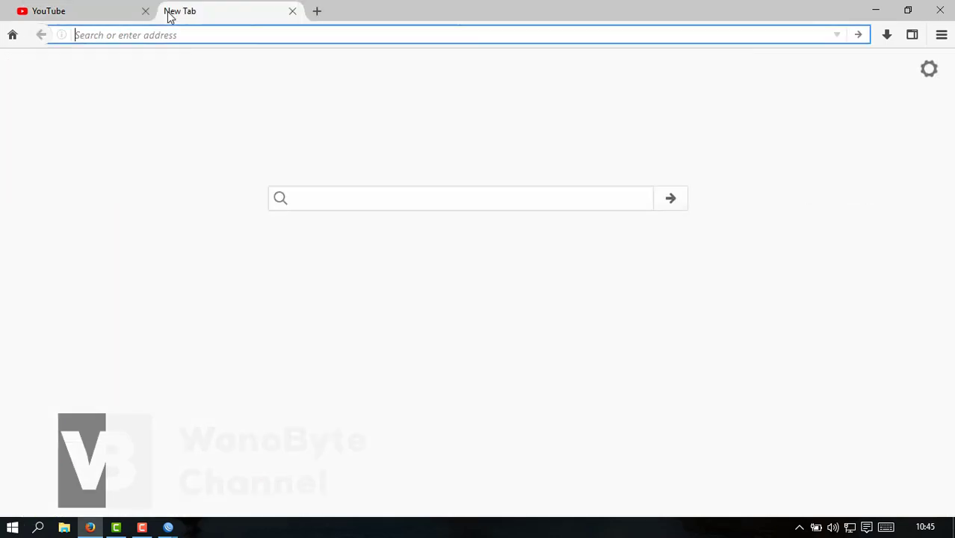
type("go")
key("Return")
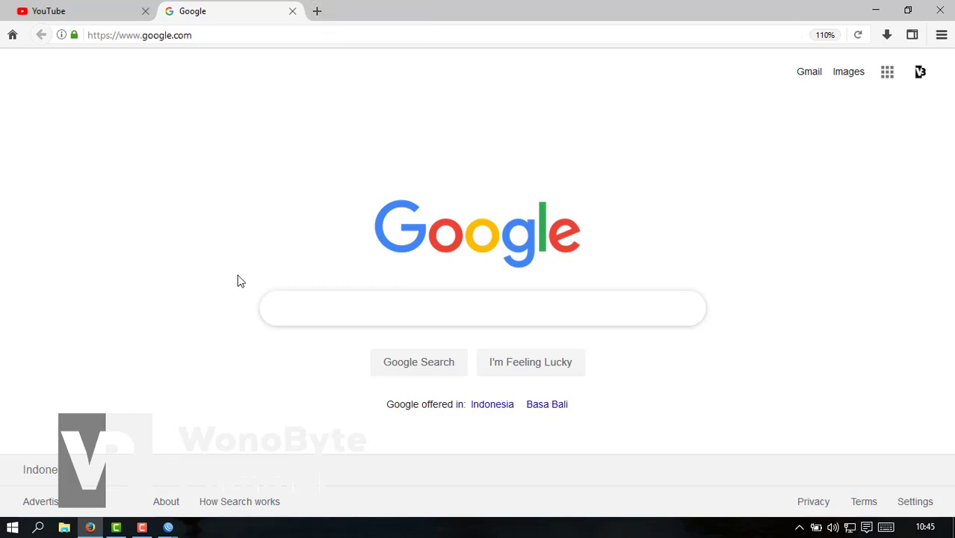
left_click(297, 312)
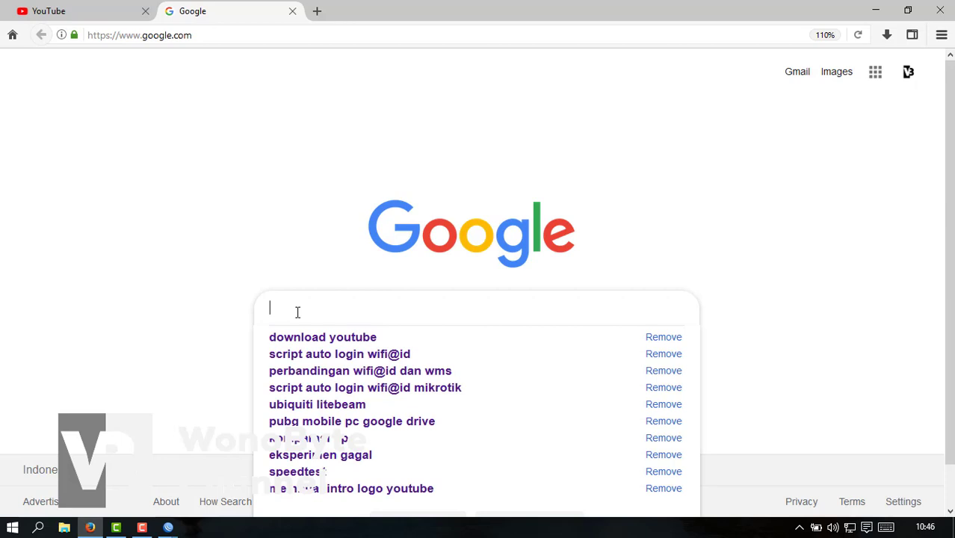
left_click(262, 277)
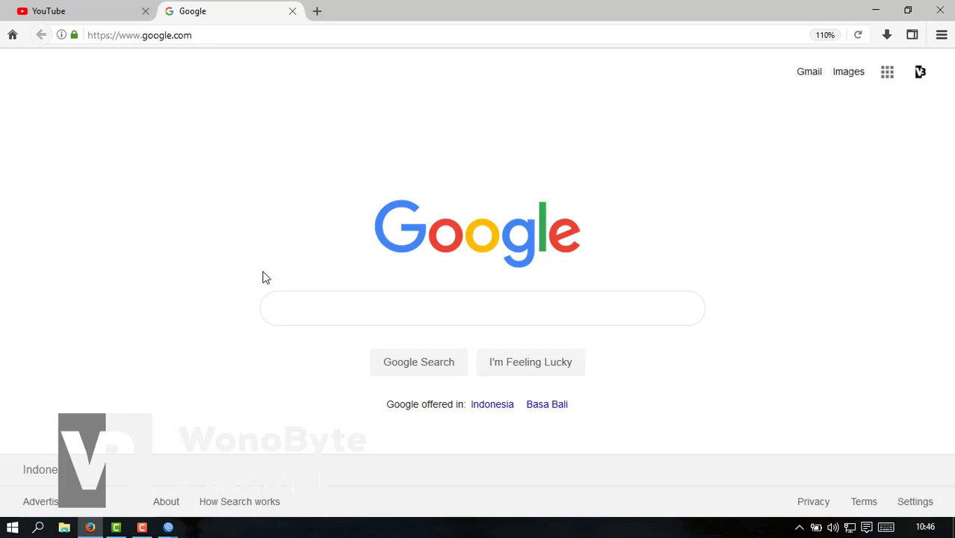
left_click(293, 11)
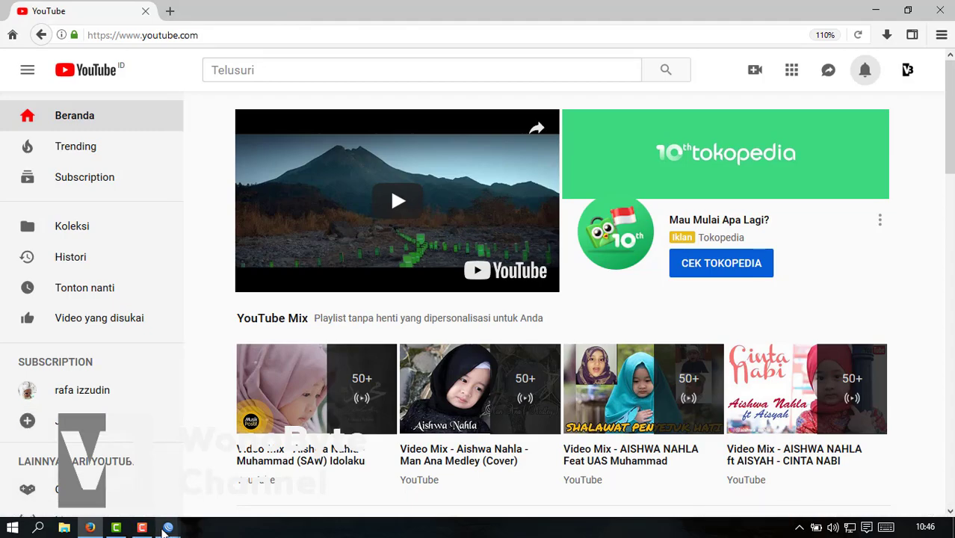
- Switch back to the WinBox session and close the Wireless Tables window
mouse_move(168, 528)
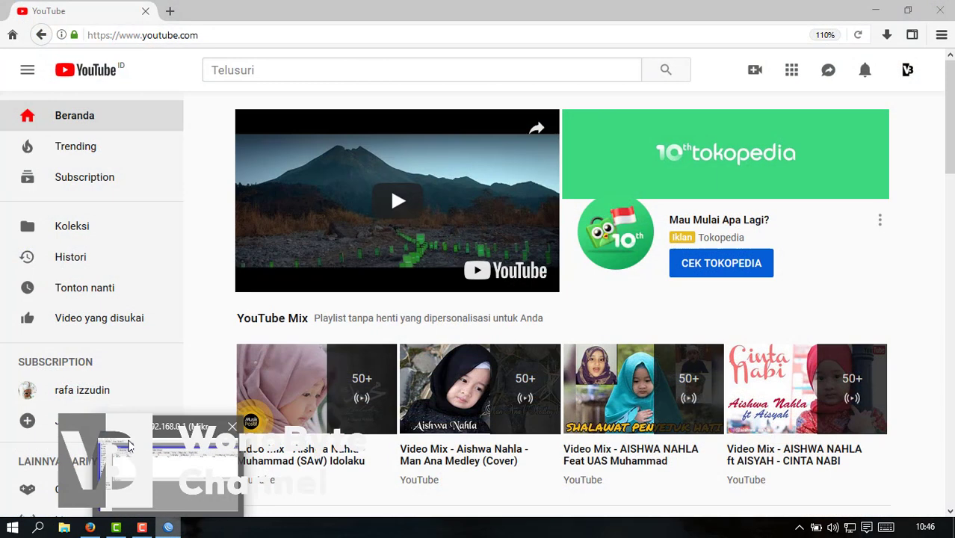
left_click(129, 446)
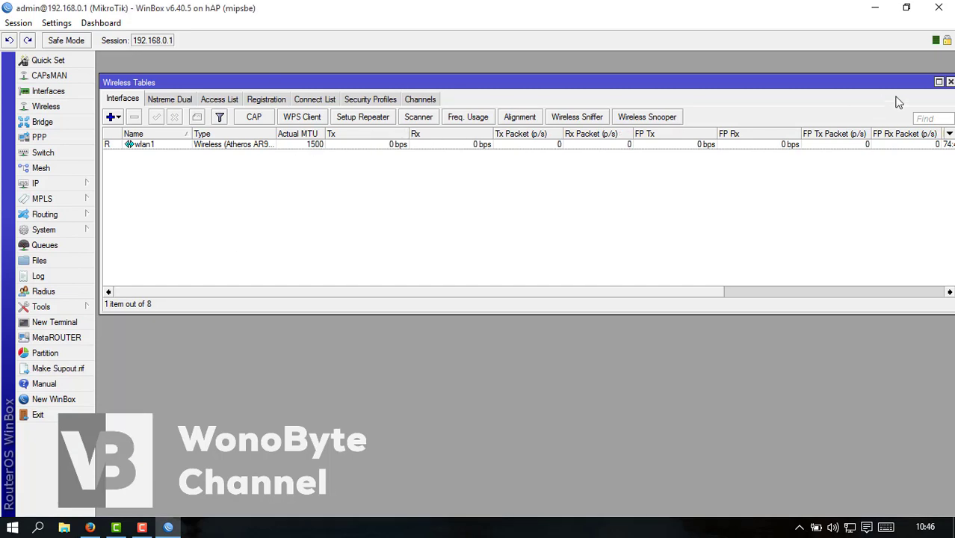
left_click(950, 82)
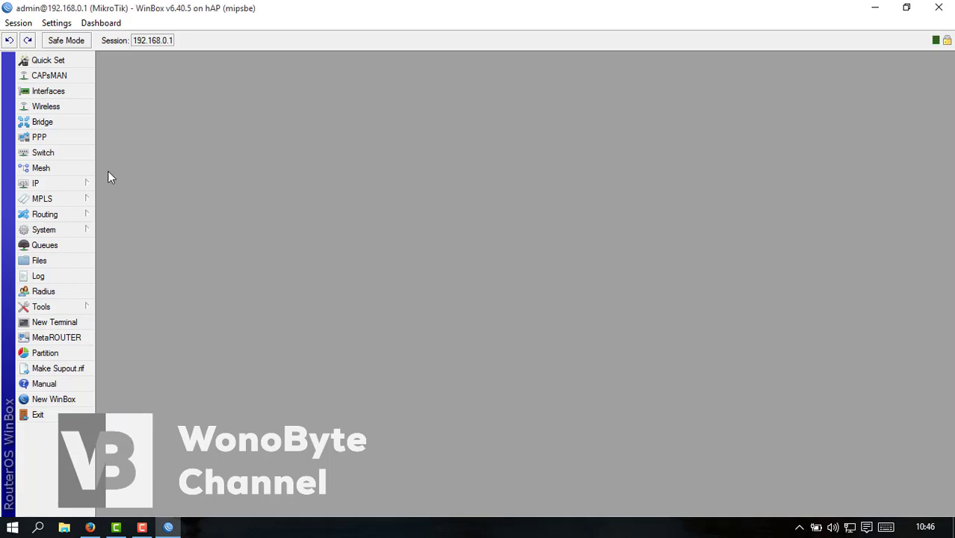